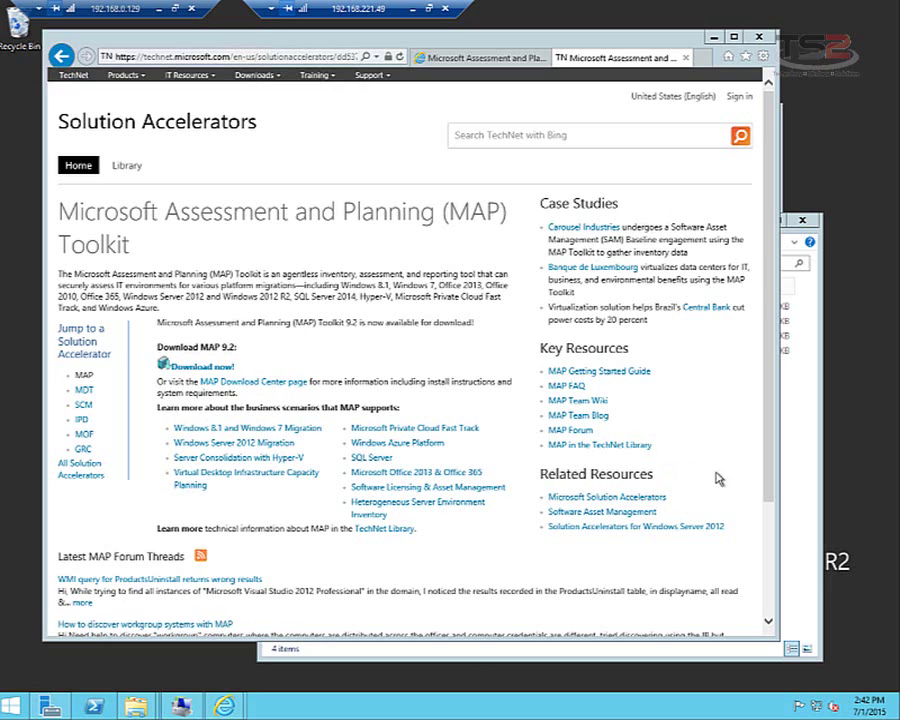
- Launch the Microsoft Assessment and Planning Toolkit and start performing an inventory
click(820, 459)
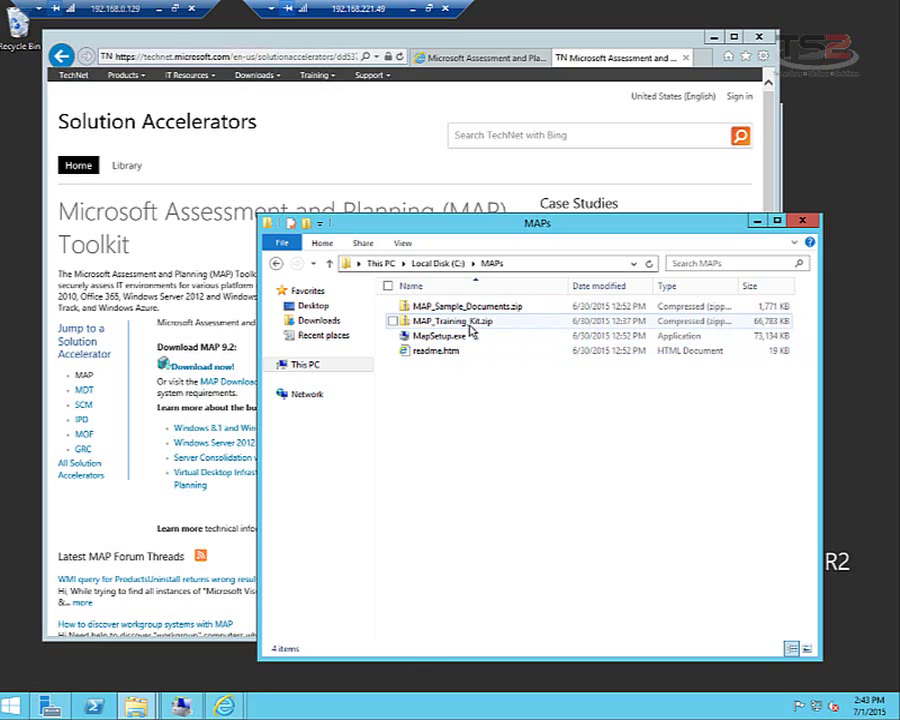
click(10, 710)
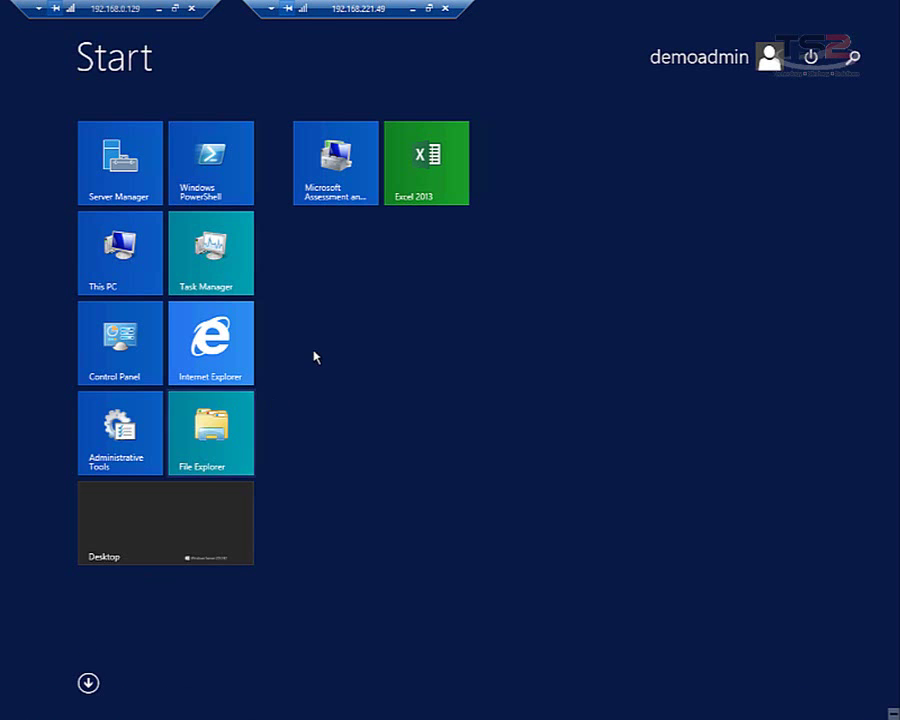
click(333, 176)
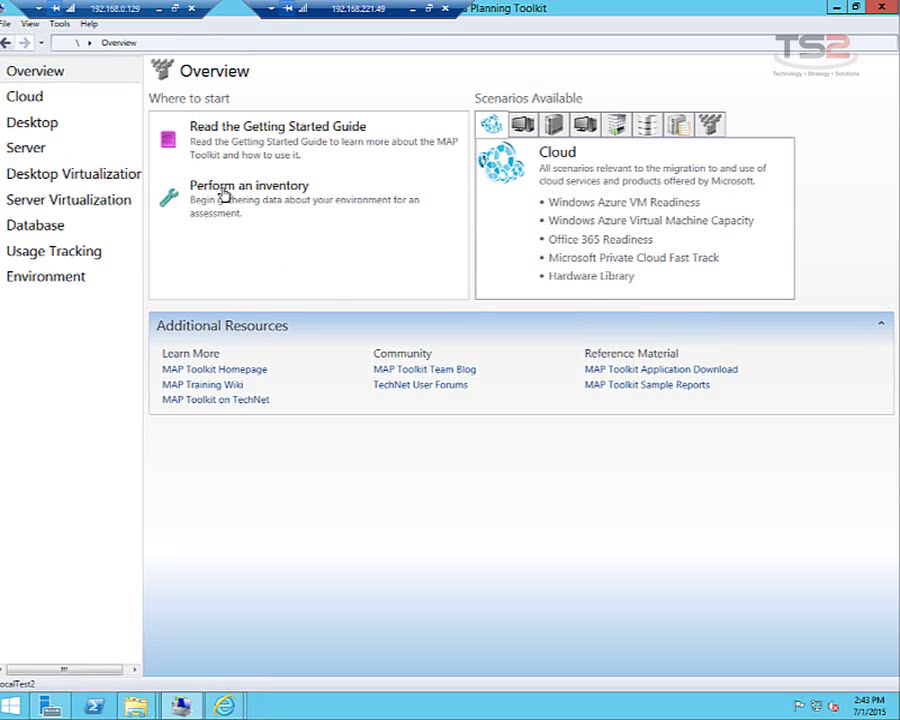
click(225, 196)
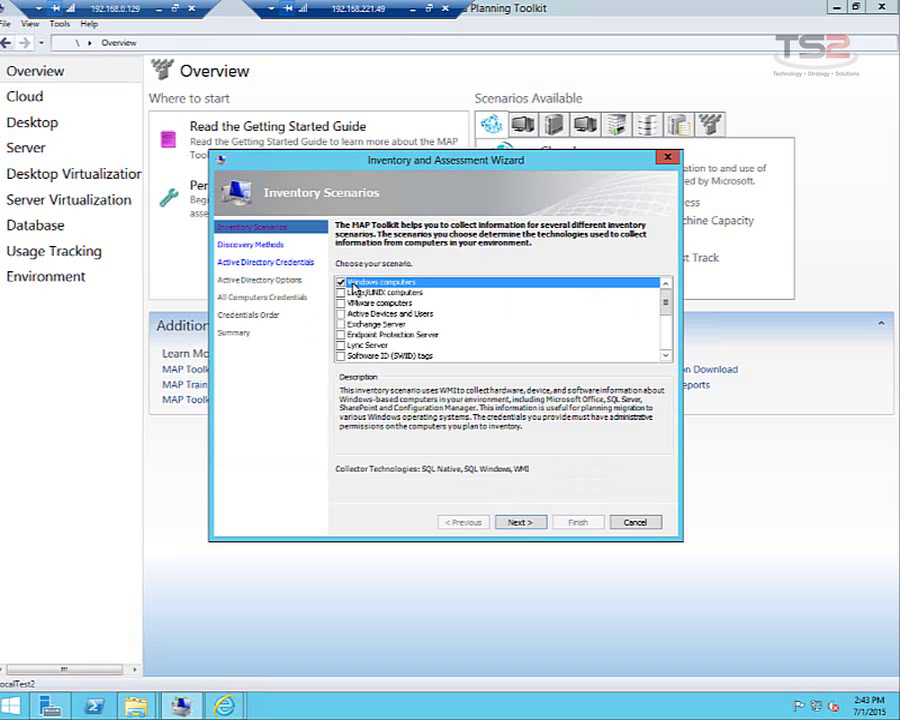
- Add Windows Azure Platform Migration to the selected inventory scenarios and continue to the discovery methods
click(666, 358)
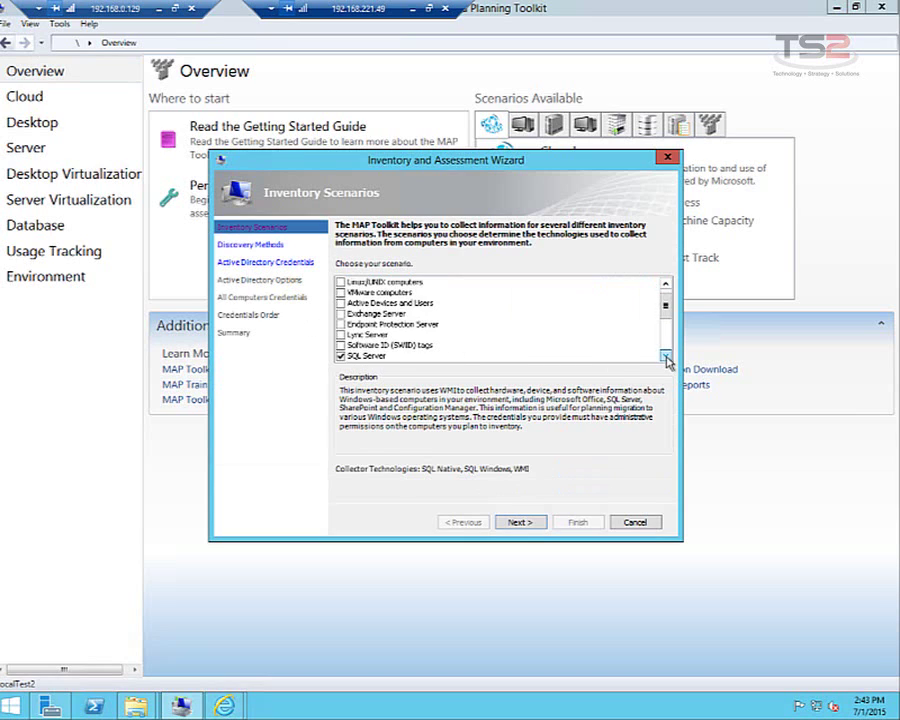
click(666, 358)
click(666, 358)
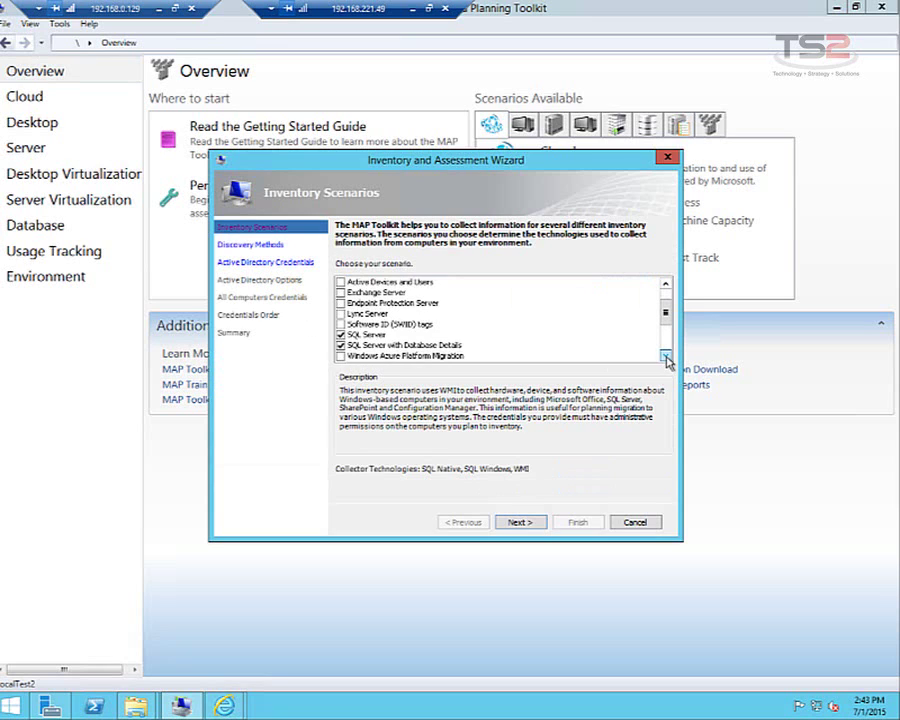
click(666, 358)
click(666, 358)
click(666, 358)
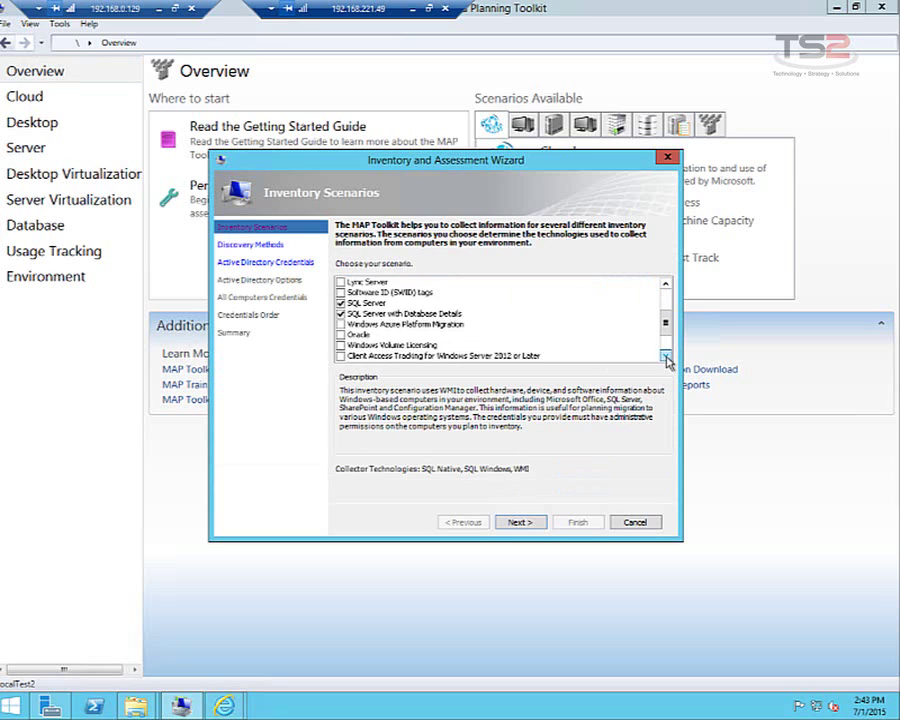
click(666, 358)
click(666, 358)
click(666, 358)
click(666, 358)
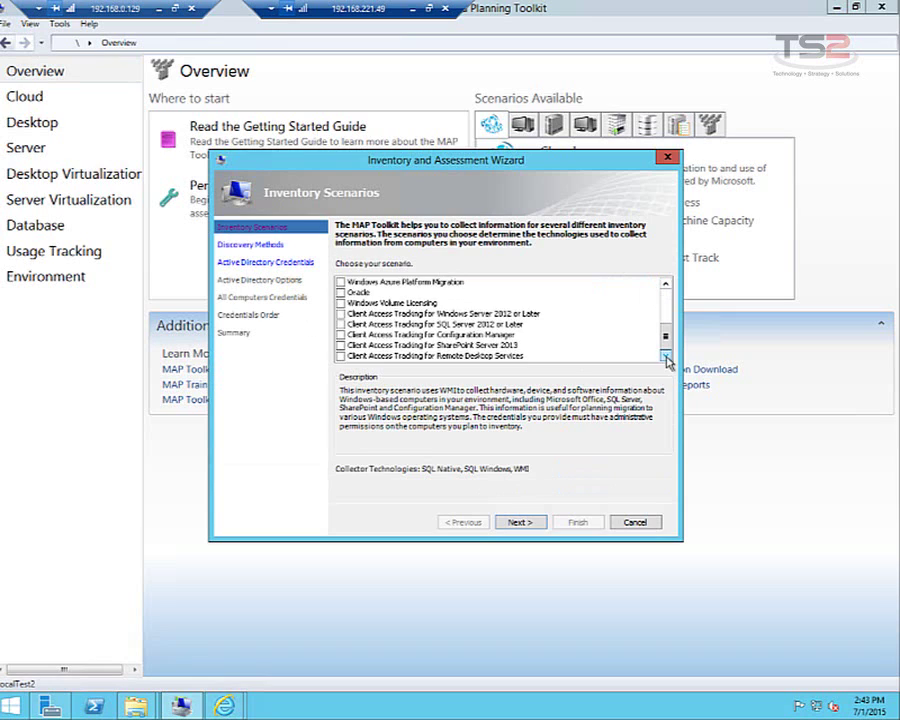
drag(666, 342, 667, 330)
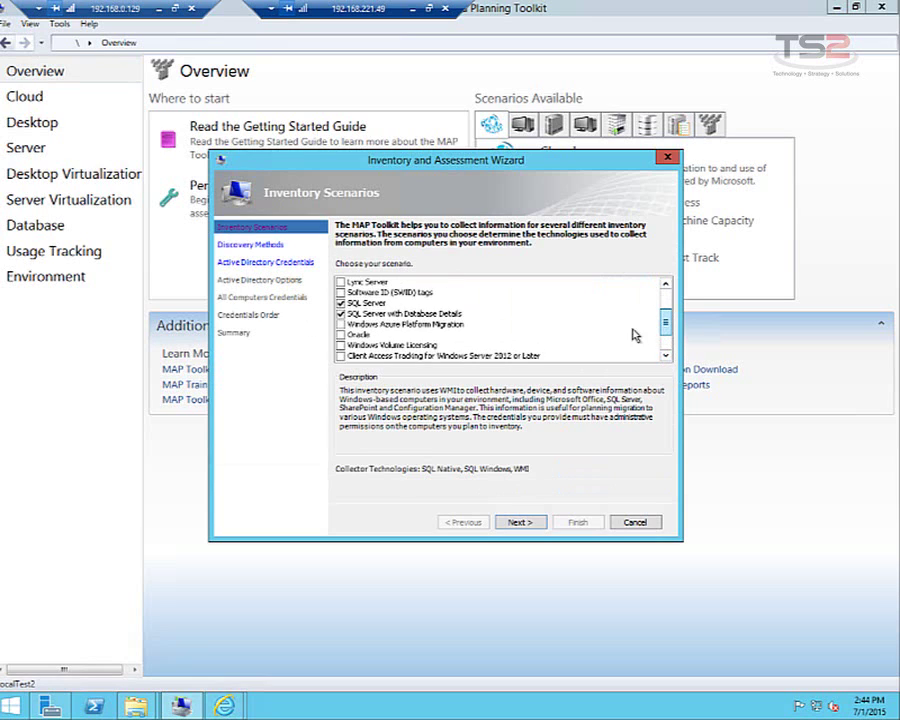
click(437, 325)
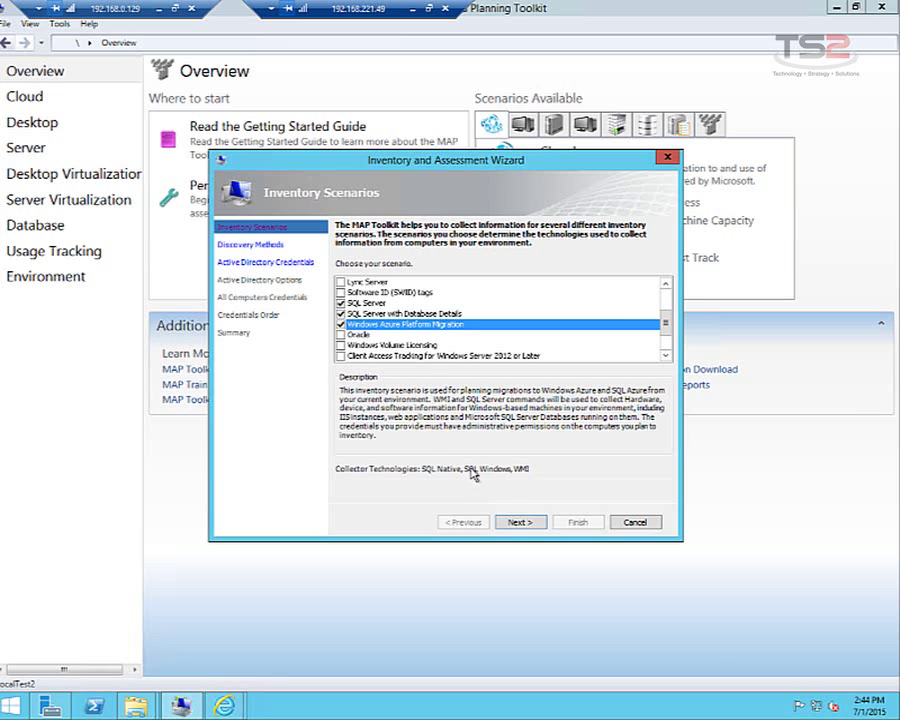
click(517, 522)
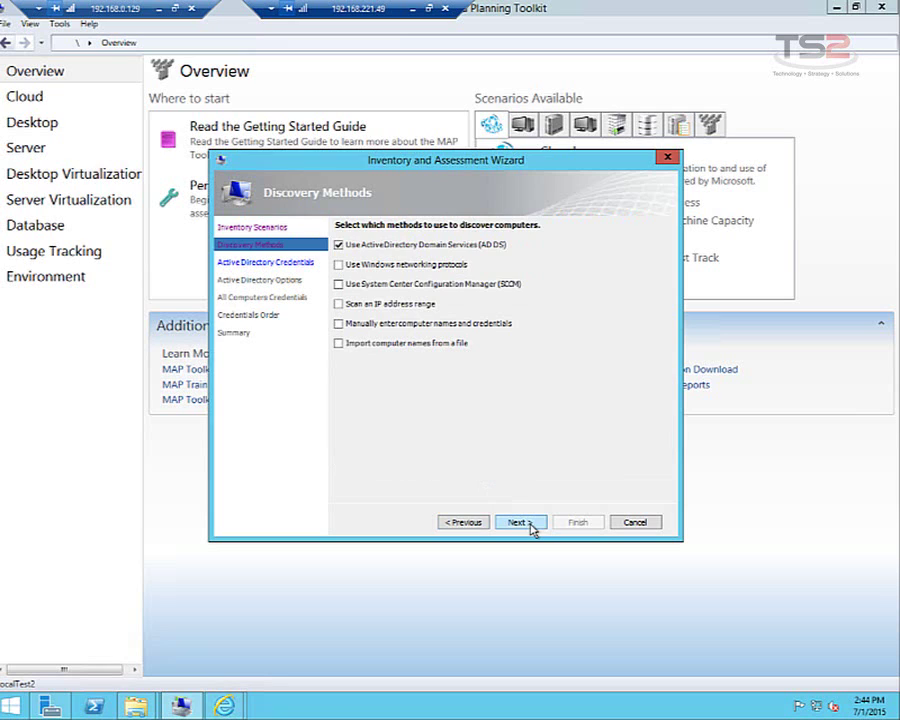
- Use Active Directory Domain Services discovery with the msts2.com logon, searching all computers in all domains, containers, and organizational units
click(516, 522)
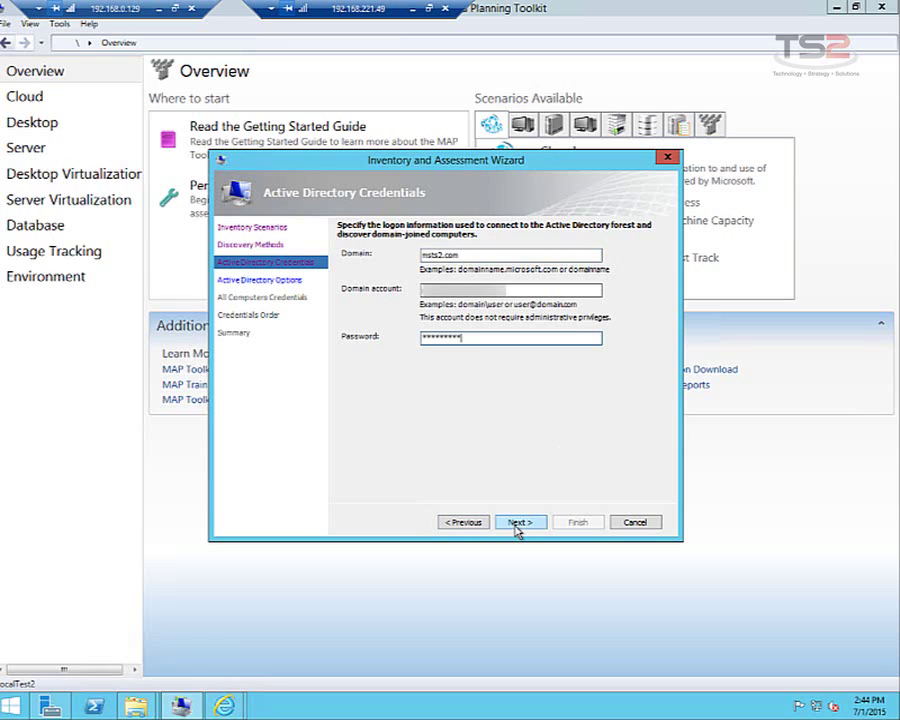
click(516, 522)
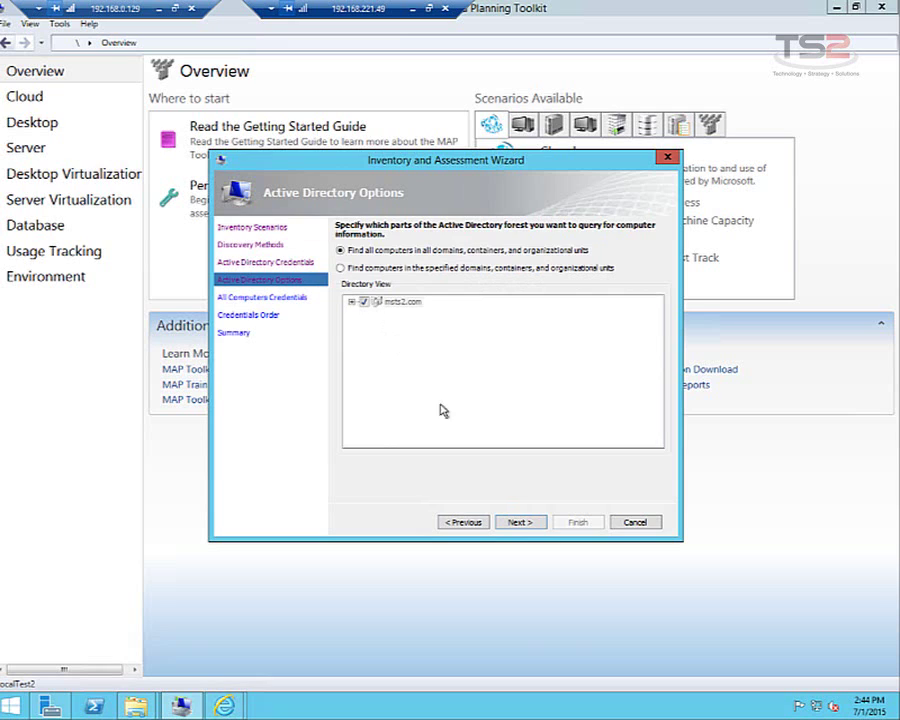
click(516, 522)
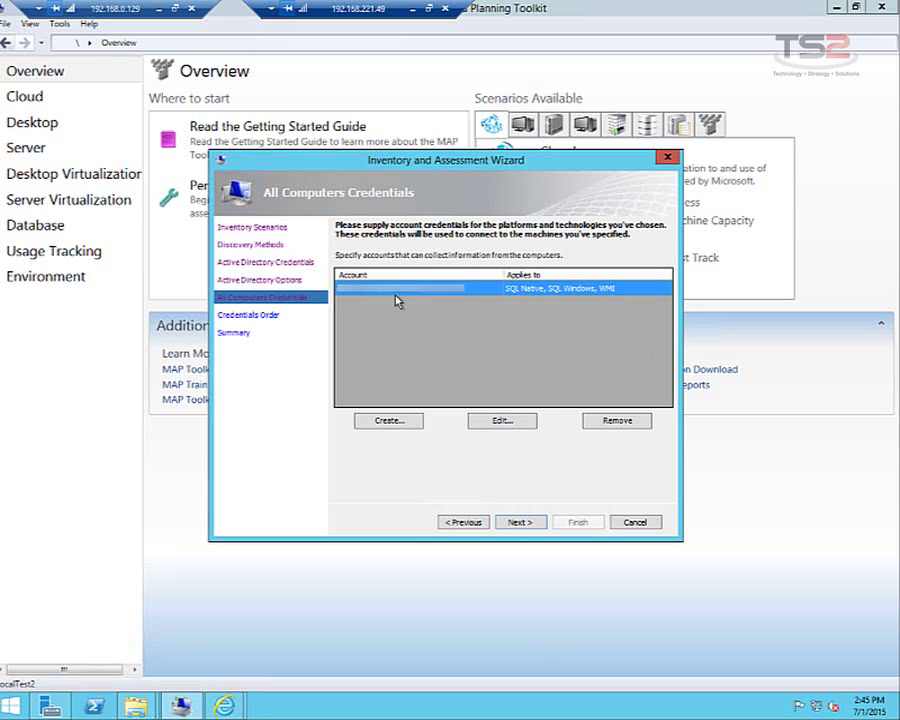
- Check the All Computers account entry, then accept it with the default credentials order
click(500, 420)
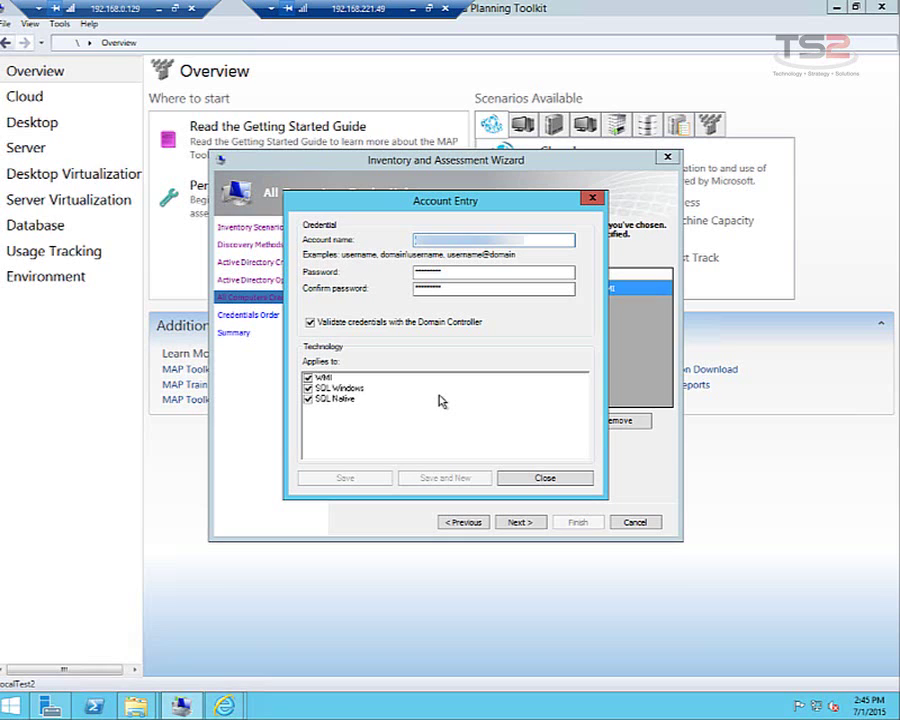
click(545, 477)
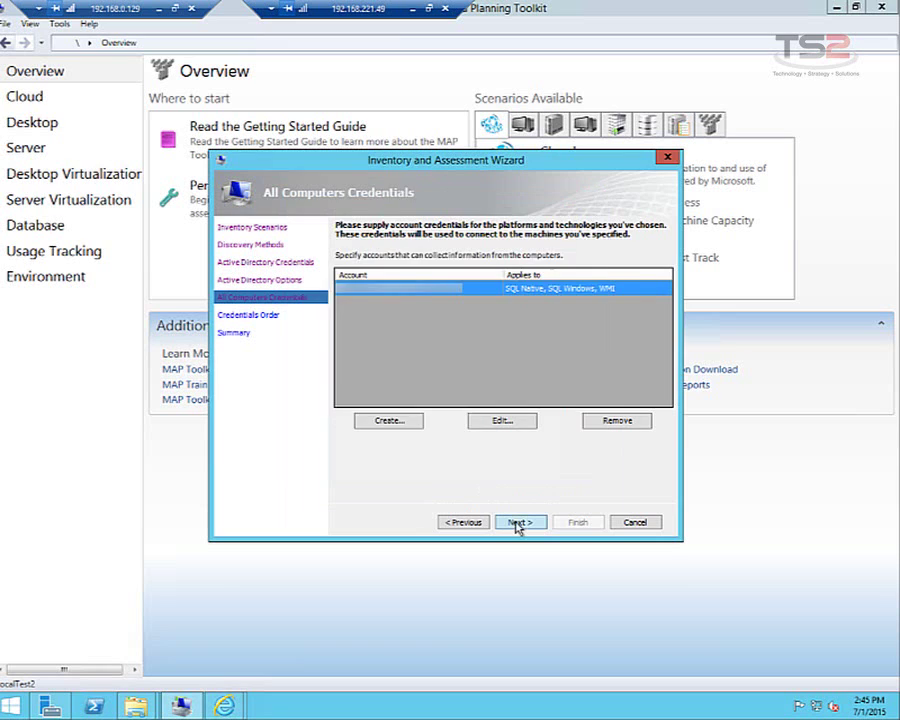
click(518, 522)
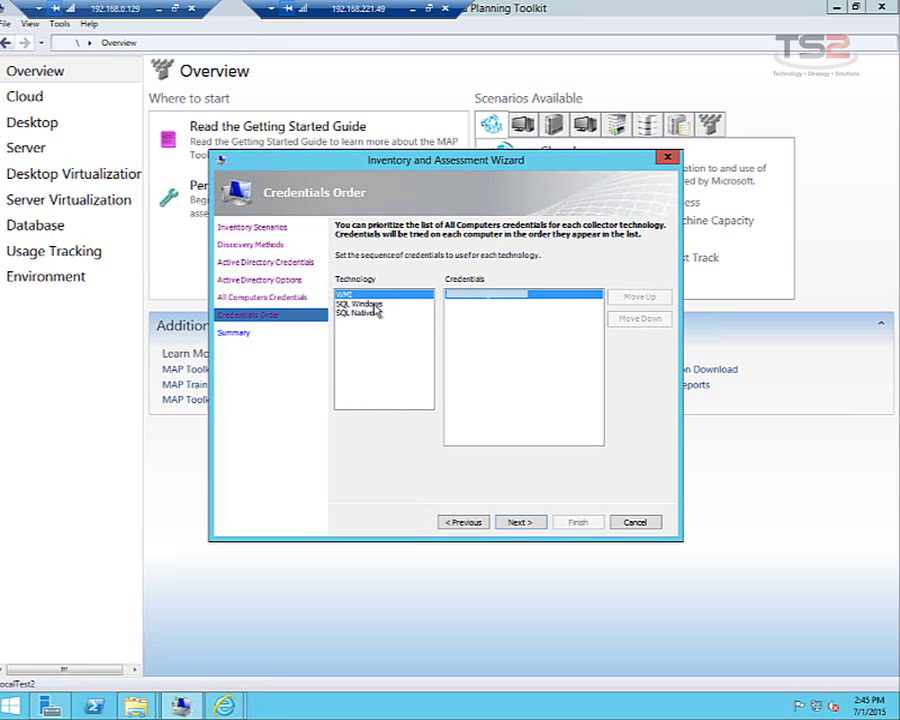
click(520, 523)
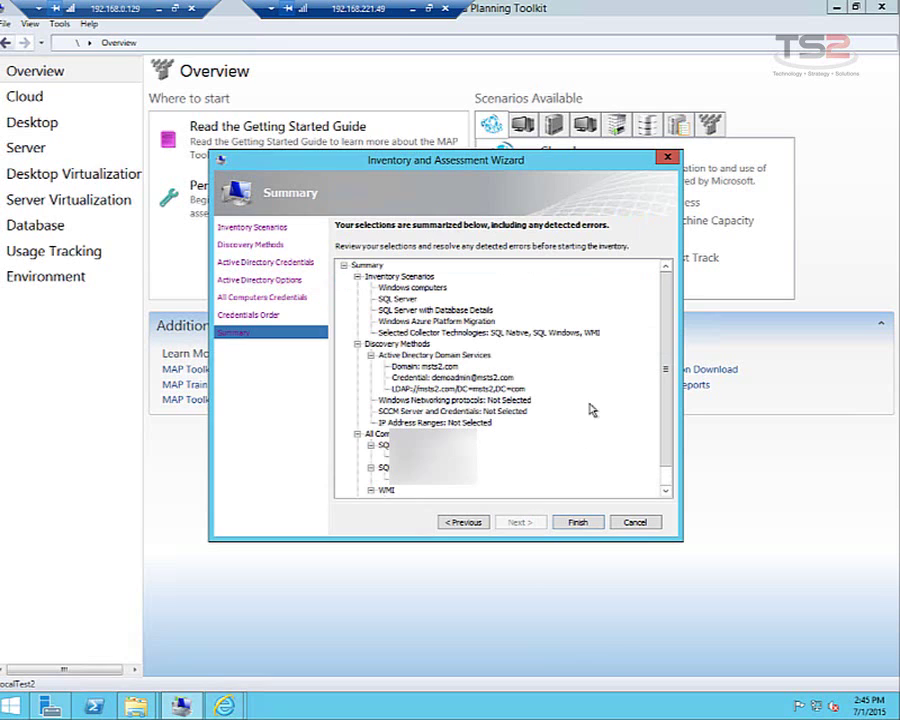
- Run the inventory after reviewing its summary, with collection details expanded, and close the status window on completion
drag(663, 322, 666, 367)
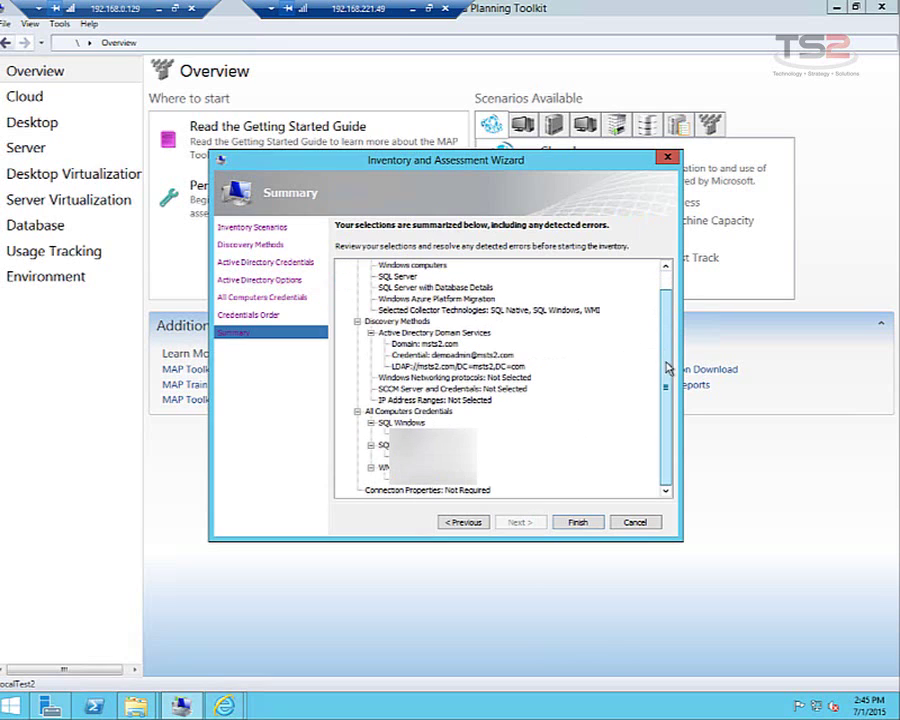
click(578, 523)
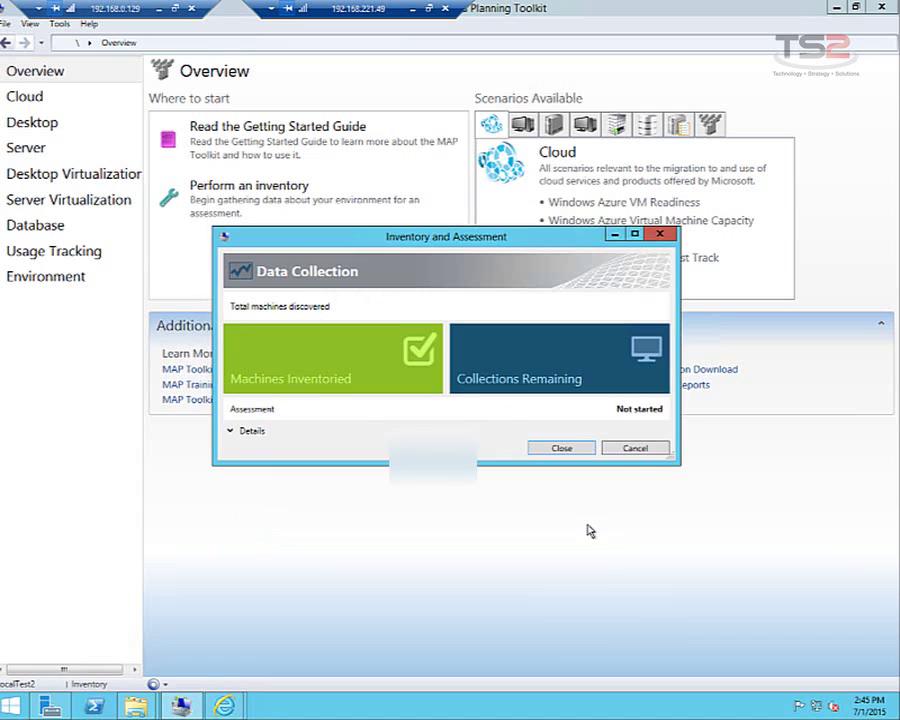
click(249, 430)
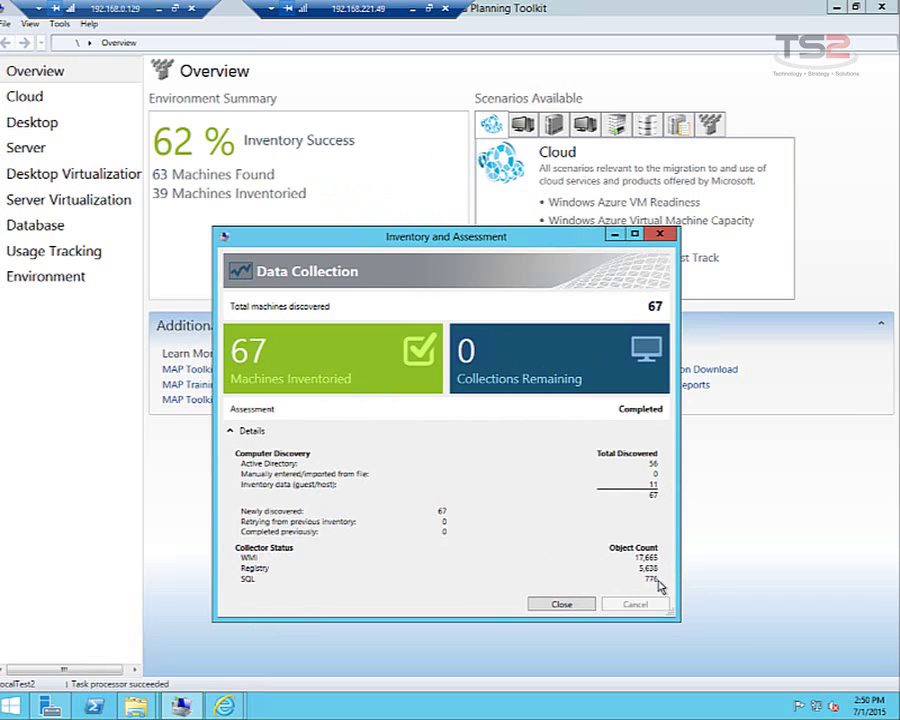
click(568, 605)
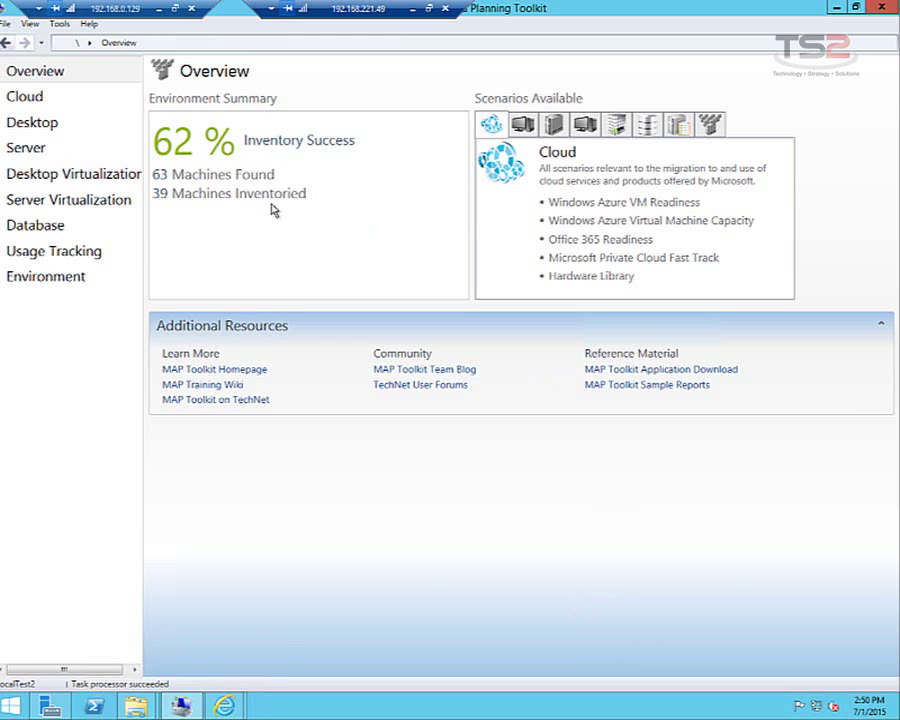
- Generate the Legacy Windows Server Report from the Server section's Legacy Server Discovery scenario and open the resulting workbook
click(27, 148)
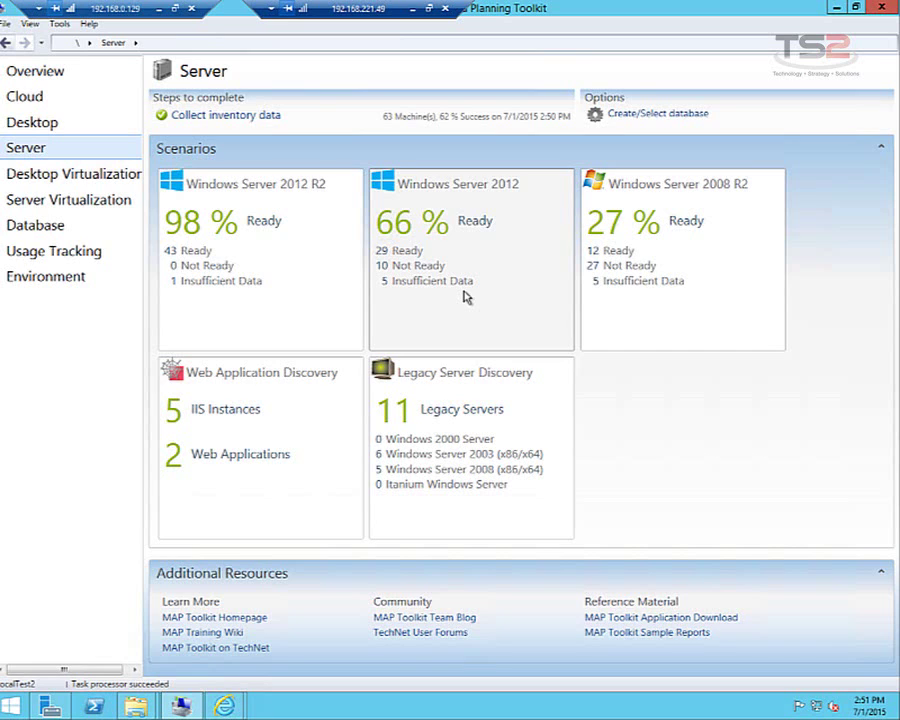
click(425, 376)
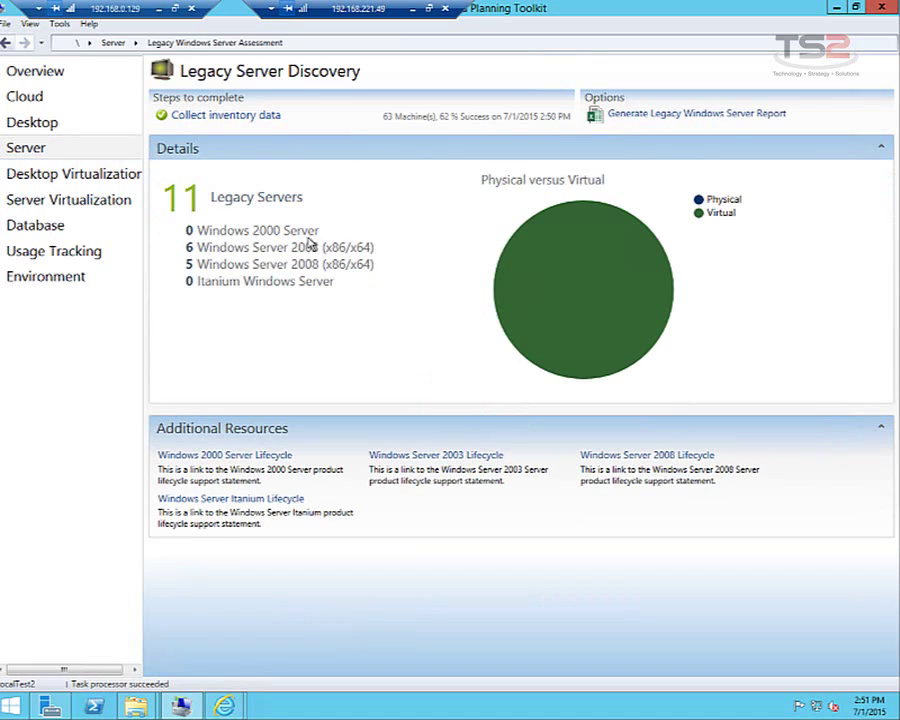
click(666, 117)
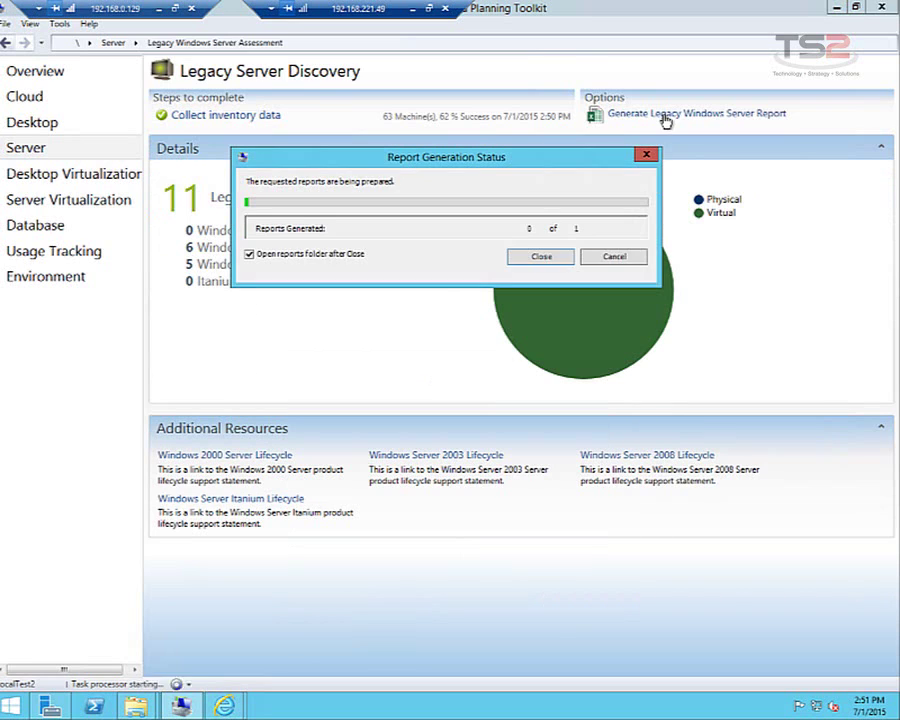
click(538, 276)
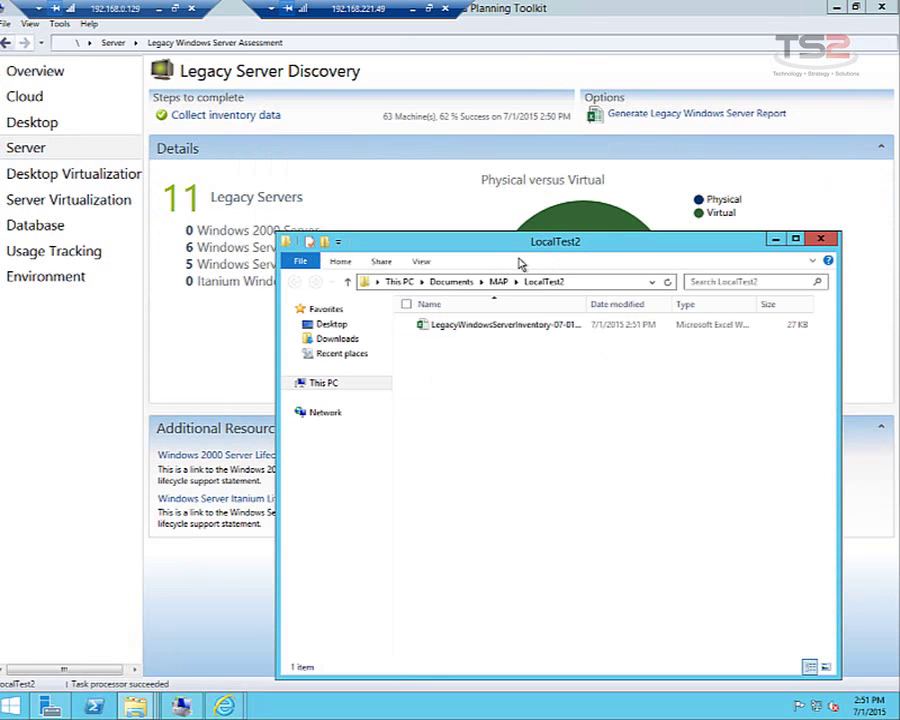
drag(470, 327, 497, 341)
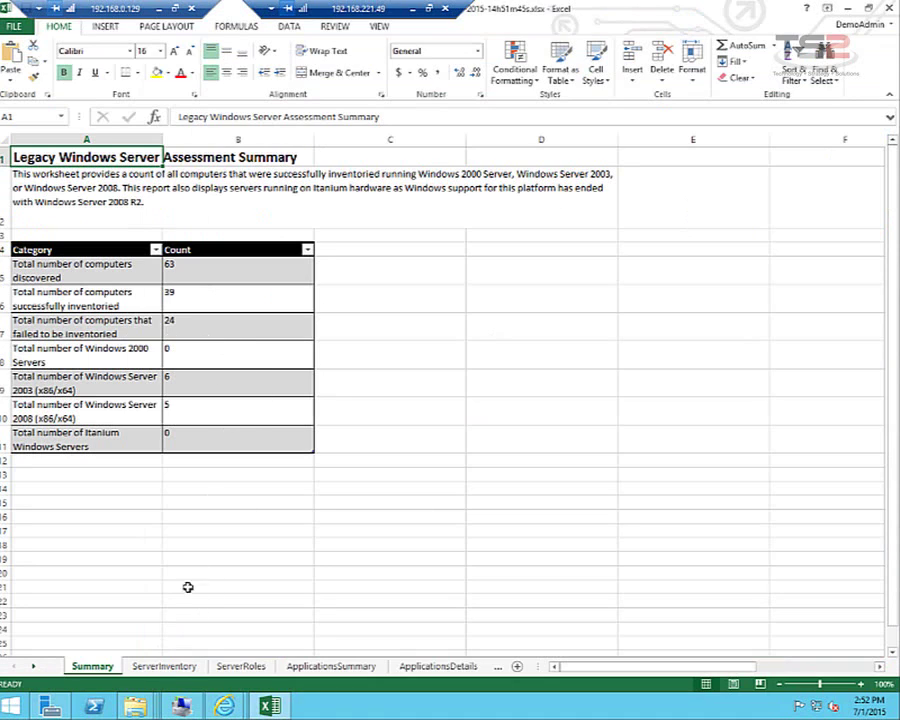
- Examine the ServerInventory sheet for each legacy server's computer name, WMI status and current operating system
click(168, 668)
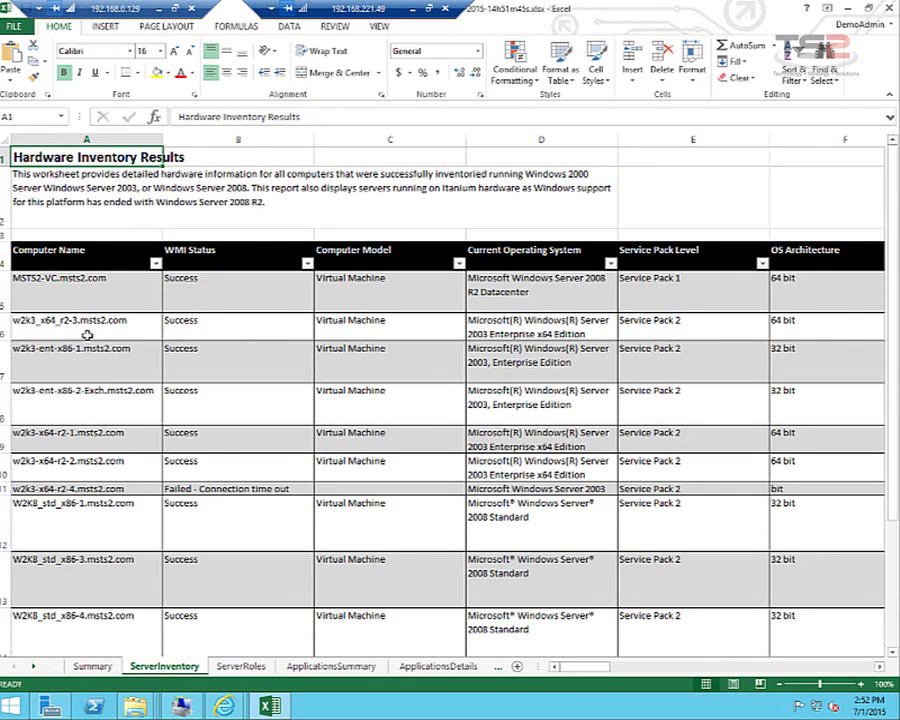
click(90, 515)
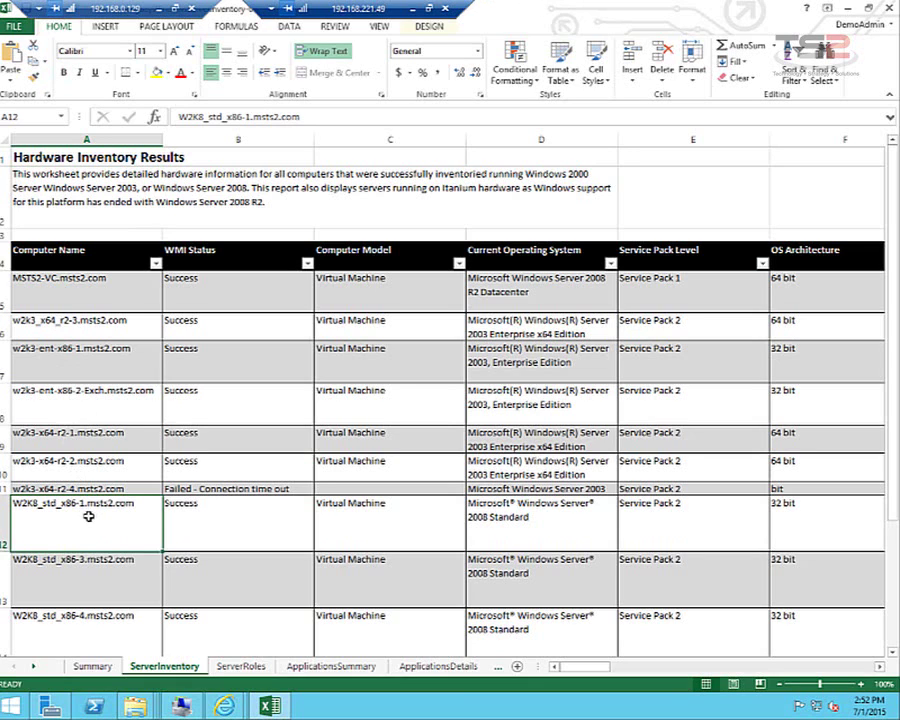
scroll(90, 512, down, 3)
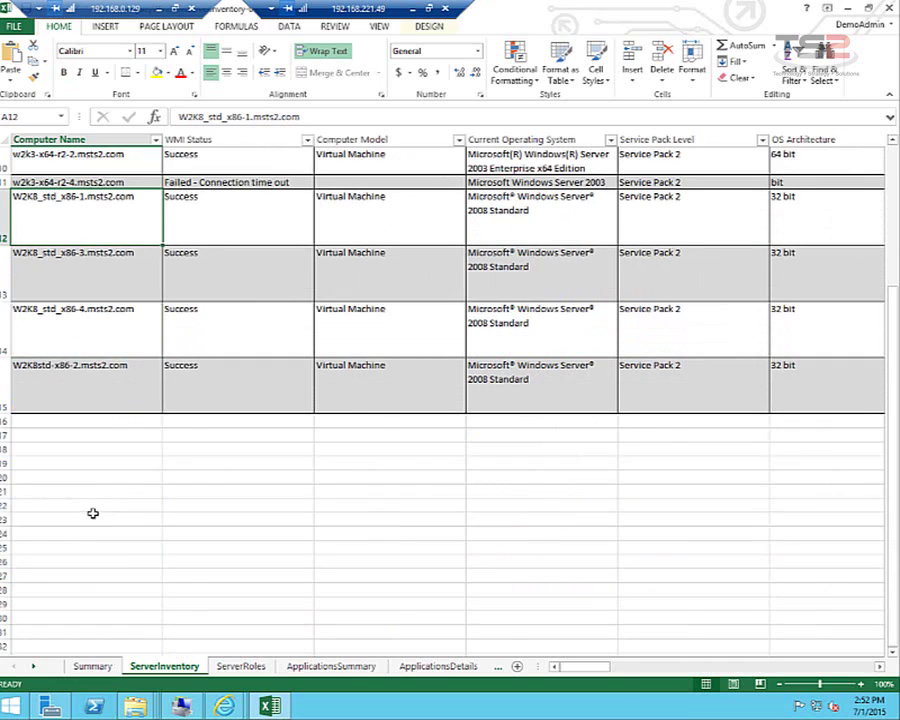
scroll(97, 494, up, 2)
scroll(99, 496, up, 1)
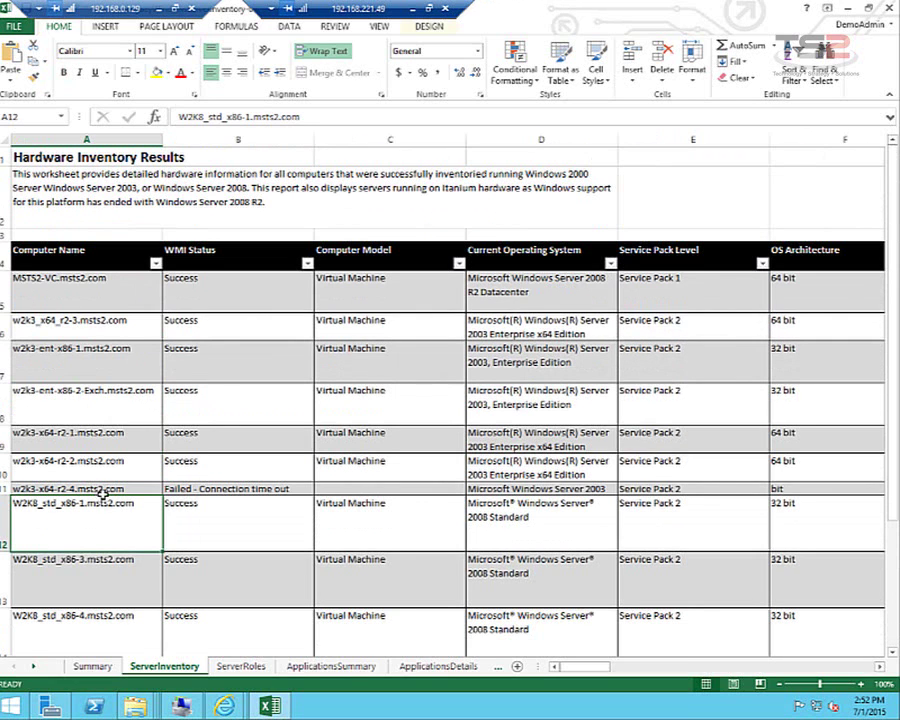
click(90, 489)
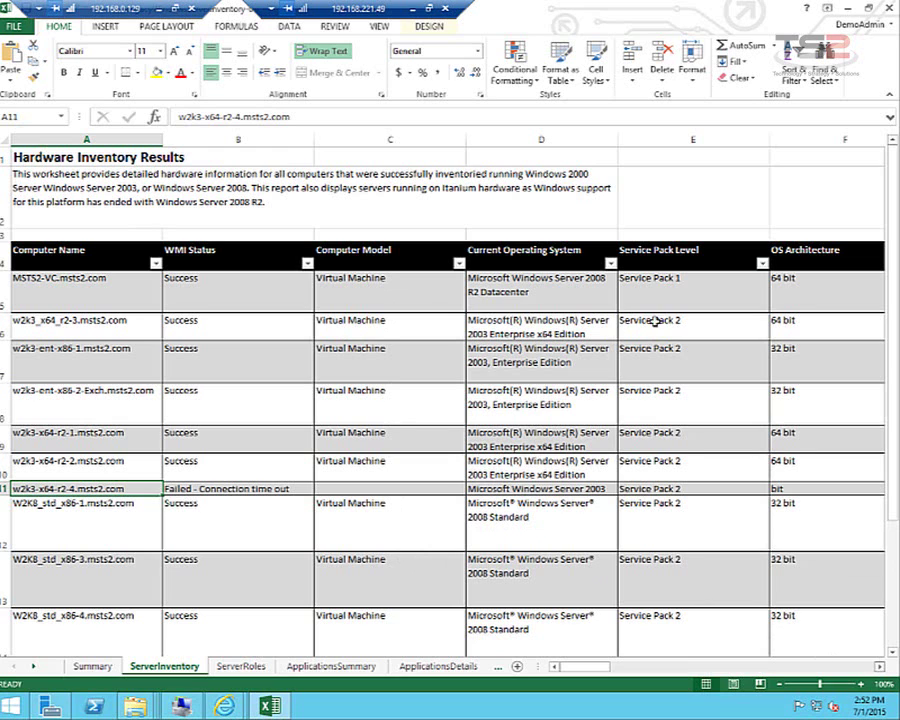
click(879, 666)
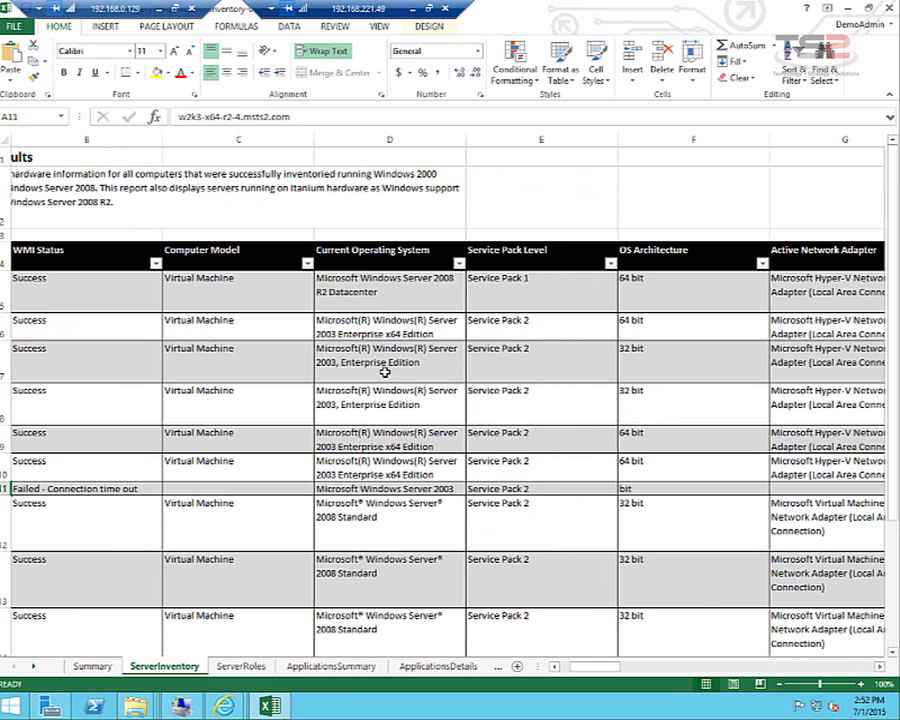
click(395, 405)
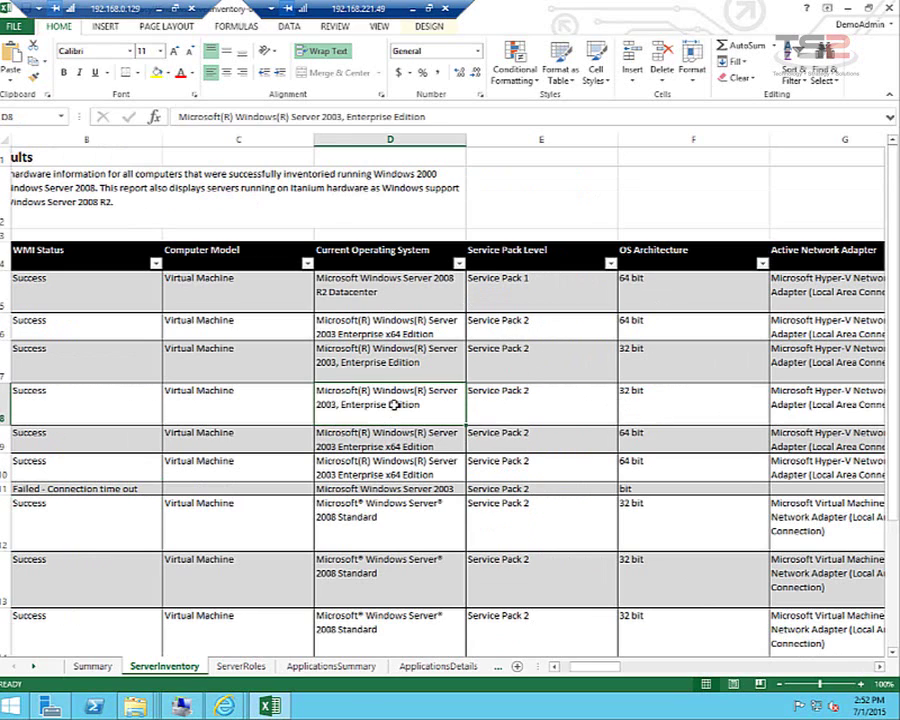
click(385, 297)
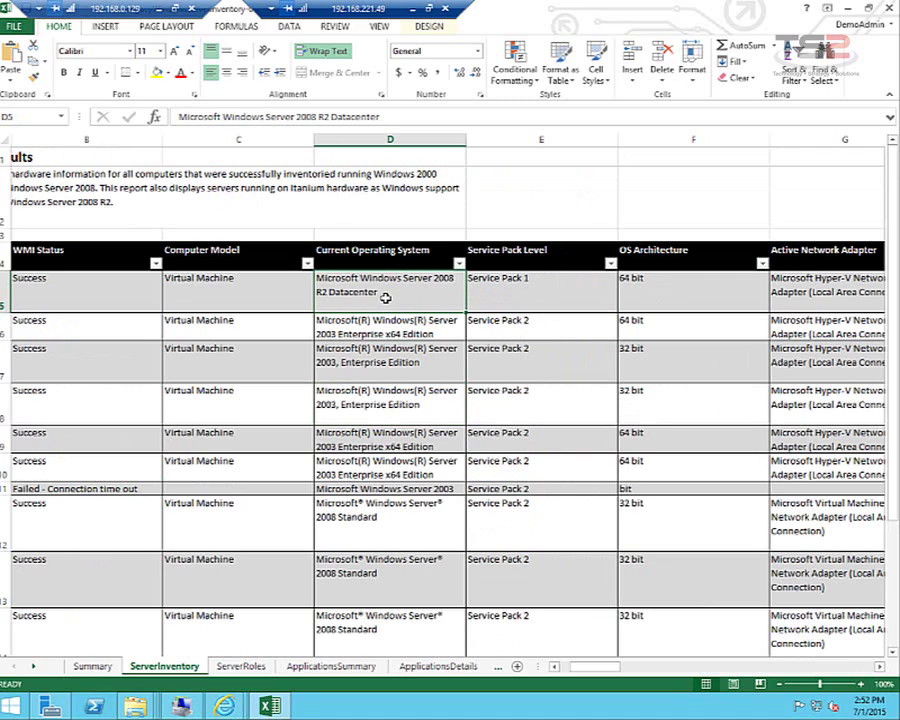
- Examine the service pack level and current operating system of the servers on the ServerInventory sheet
click(537, 281)
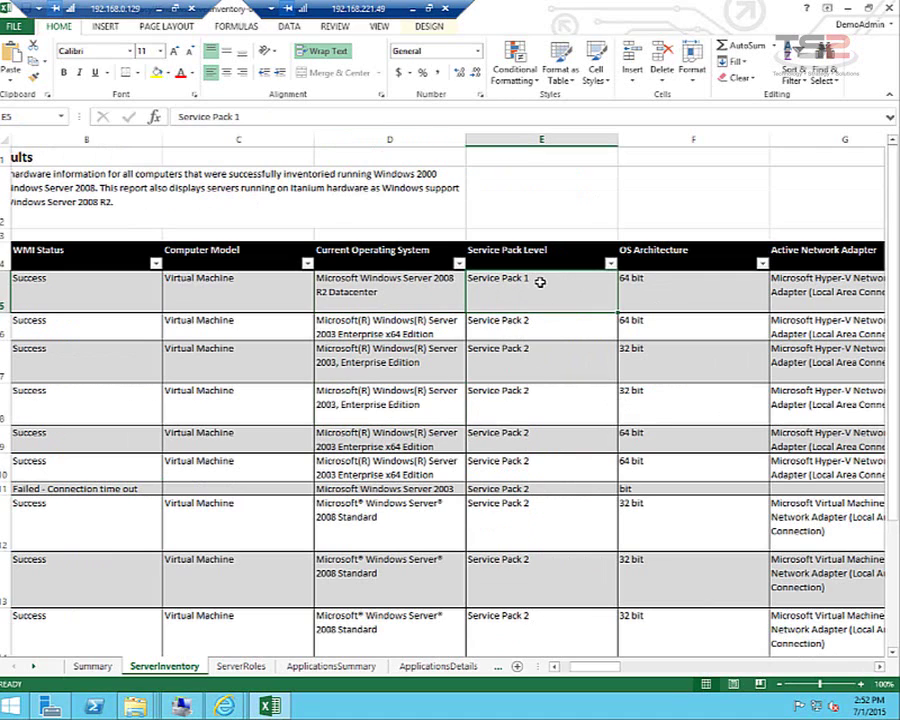
click(429, 577)
click(528, 575)
scroll(532, 577, down, 1)
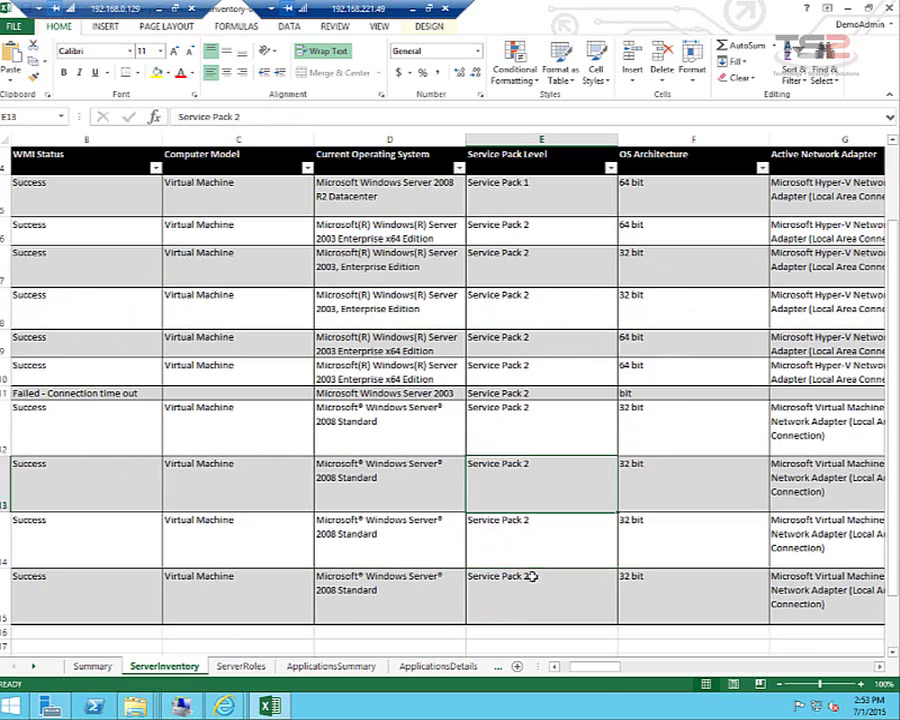
click(390, 343)
- Examine the servers' network details on the ServerInventory sheet, from active network adapter and IP address through DNS server, subnet mask and domain
click(879, 666)
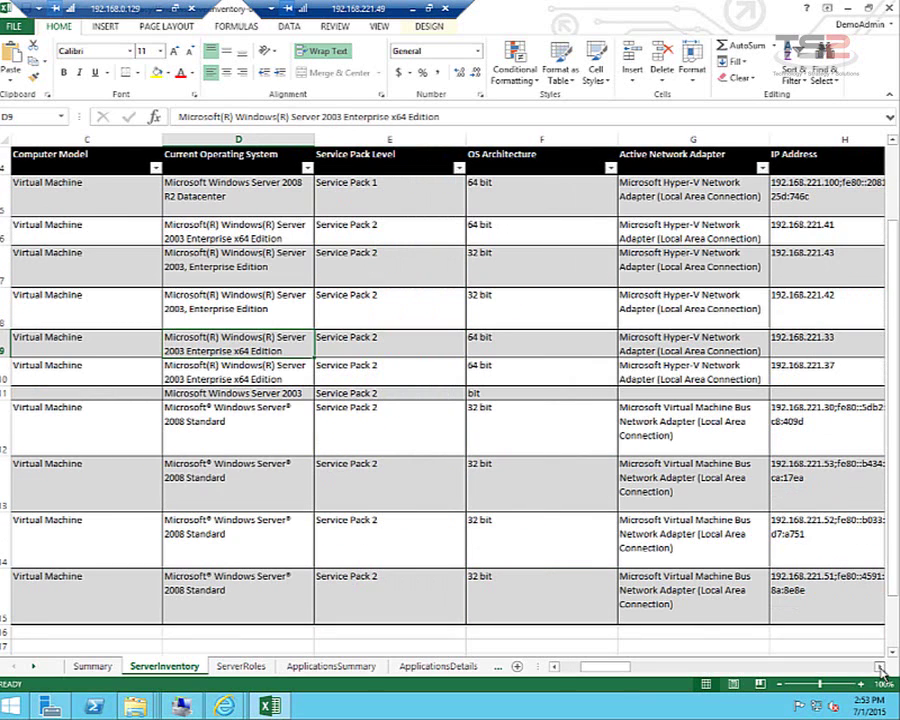
click(879, 667)
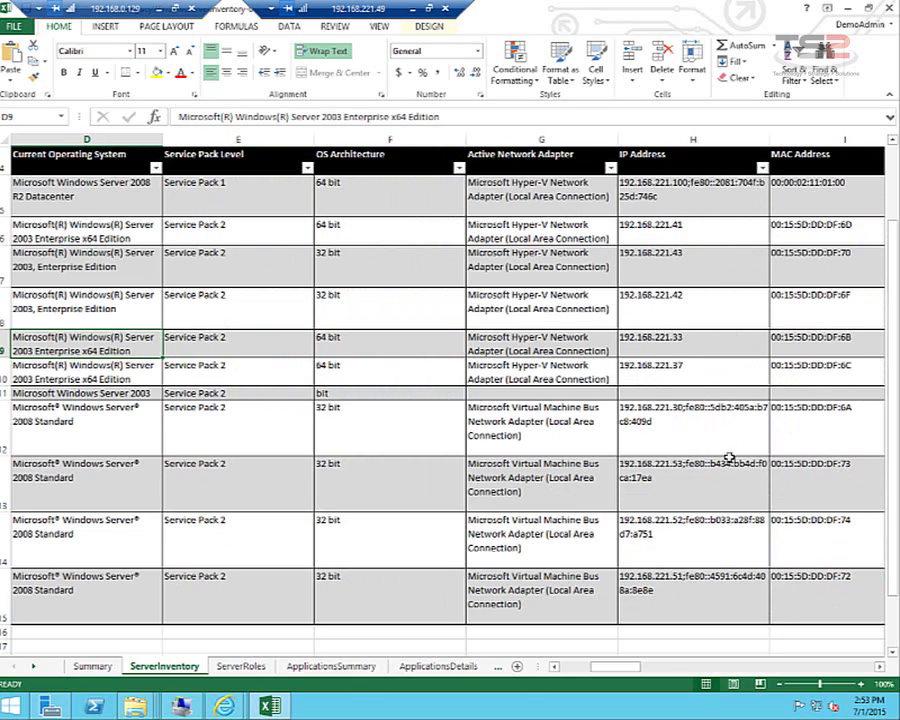
click(880, 671)
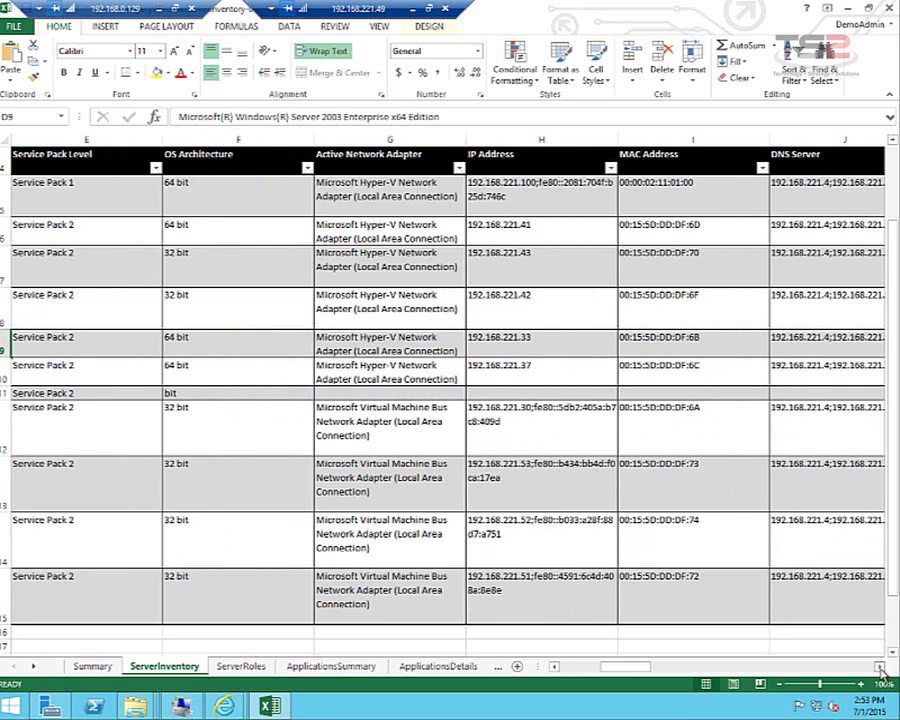
click(880, 671)
click(880, 671)
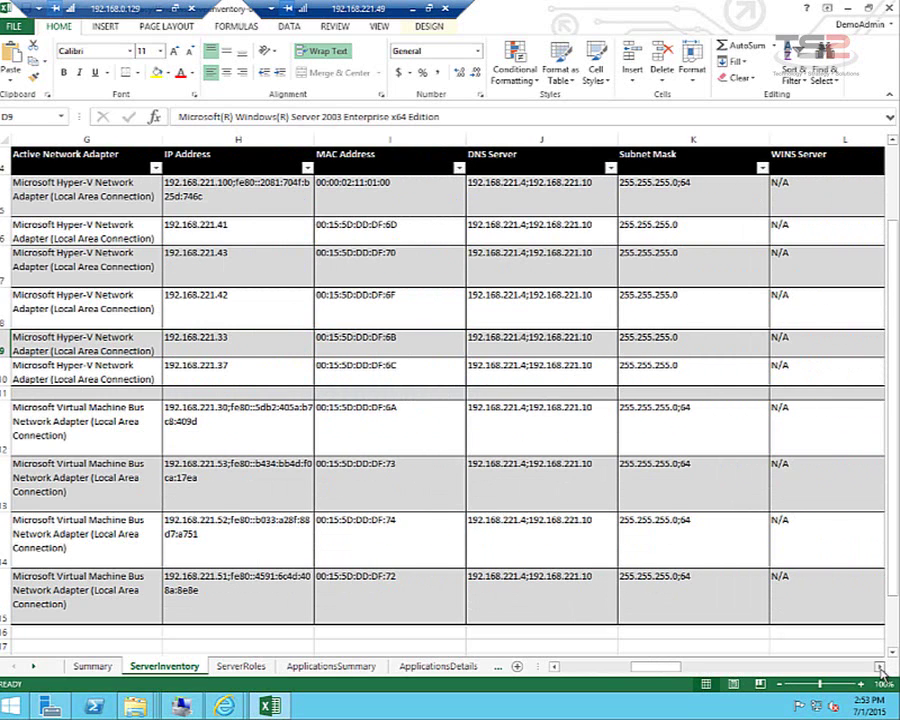
click(880, 671)
click(880, 671)
click(880, 671)
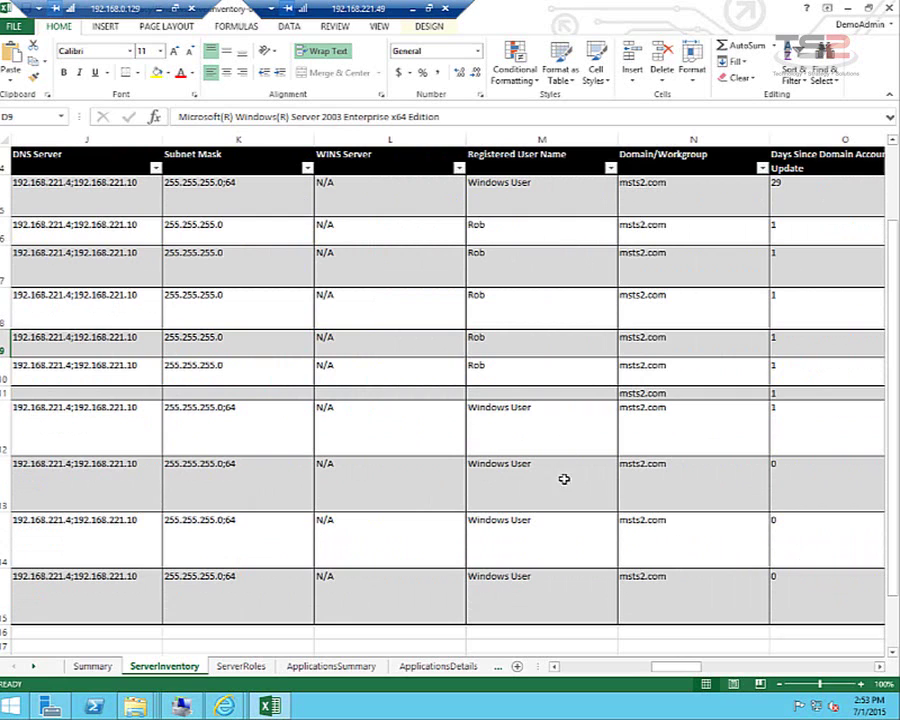
- Examine the servers' processor, core and logical processor counts, CPU and system memory columns on the ServerInventory sheet
click(878, 671)
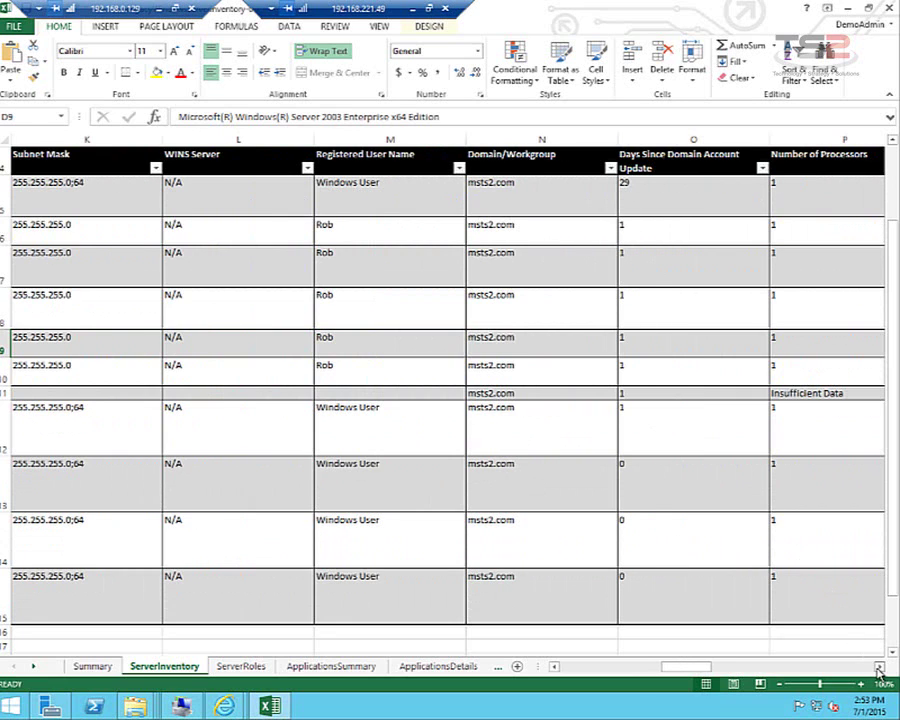
click(880, 671)
click(880, 671)
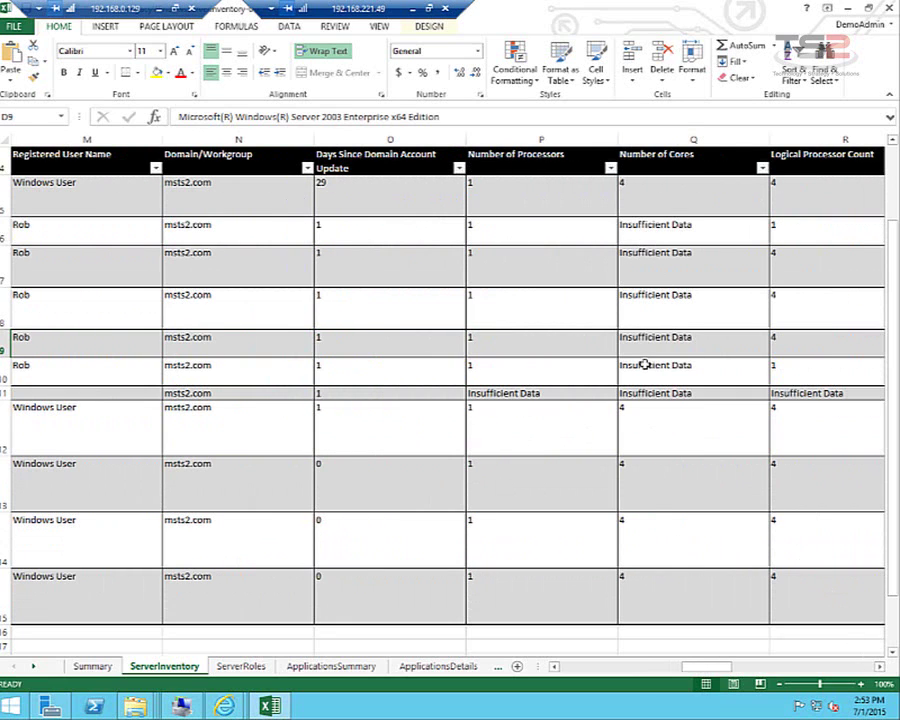
click(880, 668)
click(880, 668)
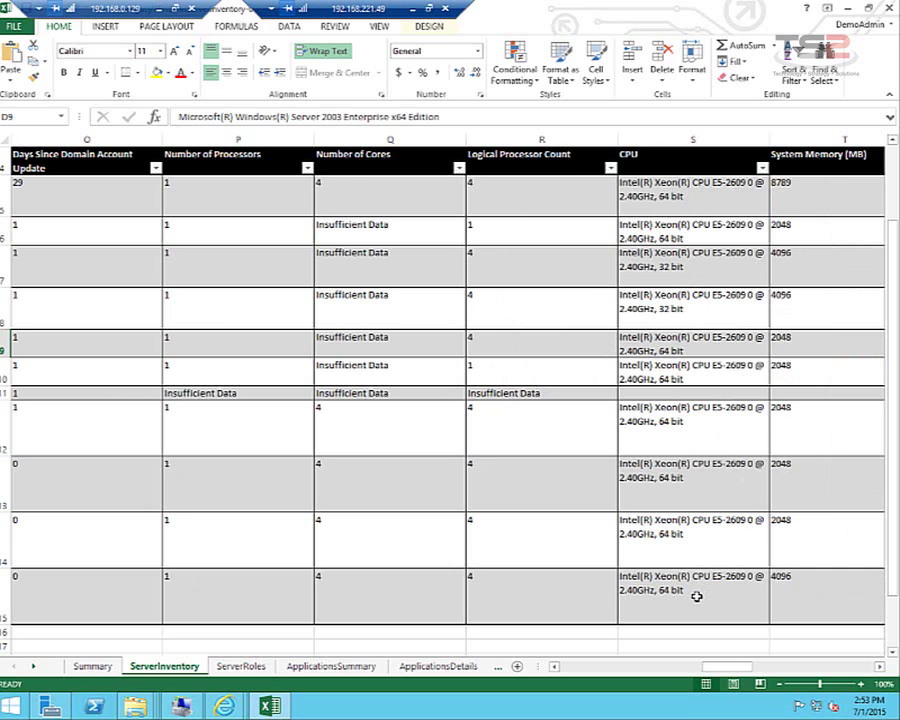
click(879, 667)
double_click(879, 667)
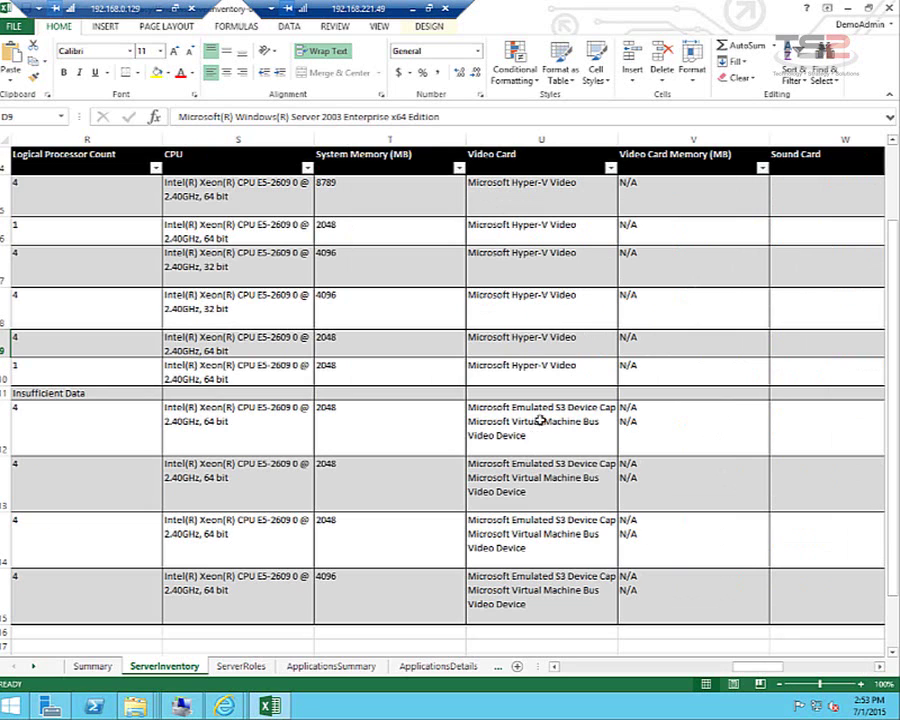
- Examine the video card, disk drive, BIOS and machine type columns, and return to the ServerInventory sheet's first columns
click(540, 480)
click(879, 667)
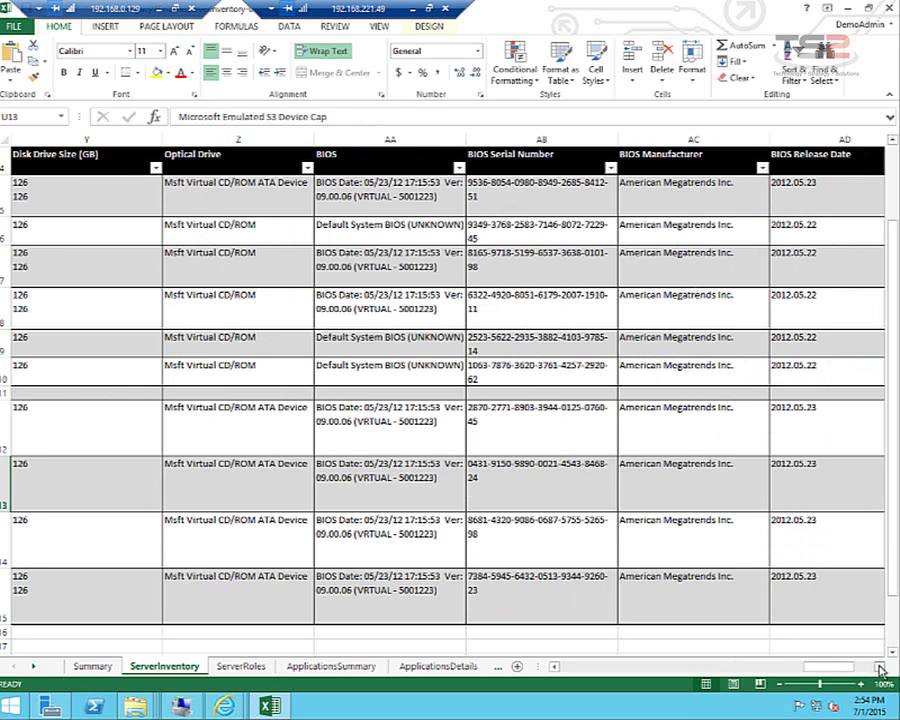
click(879, 667)
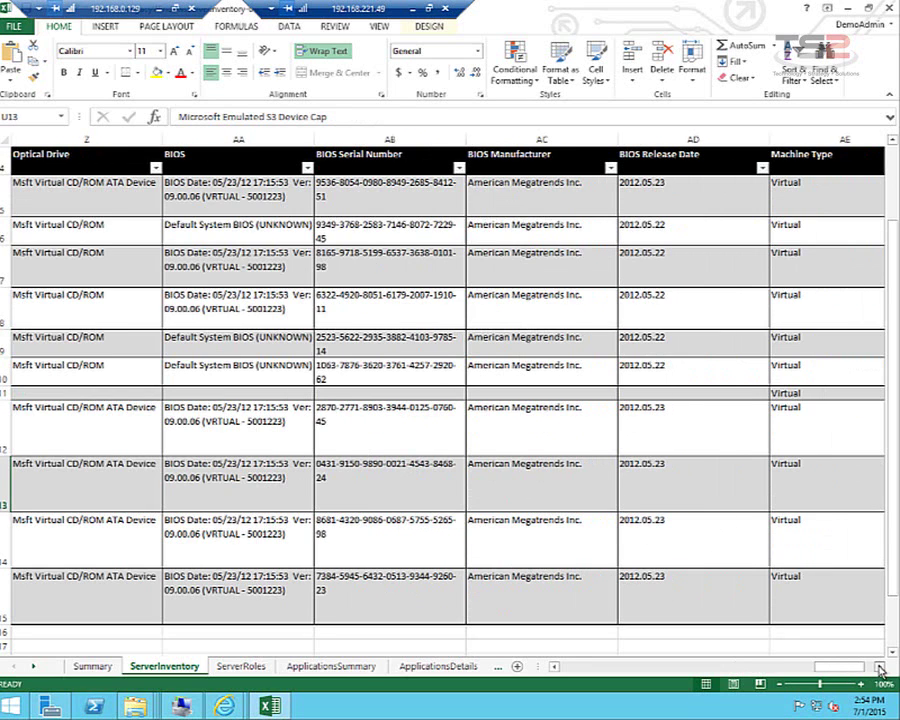
click(879, 667)
drag(845, 667, 418, 677)
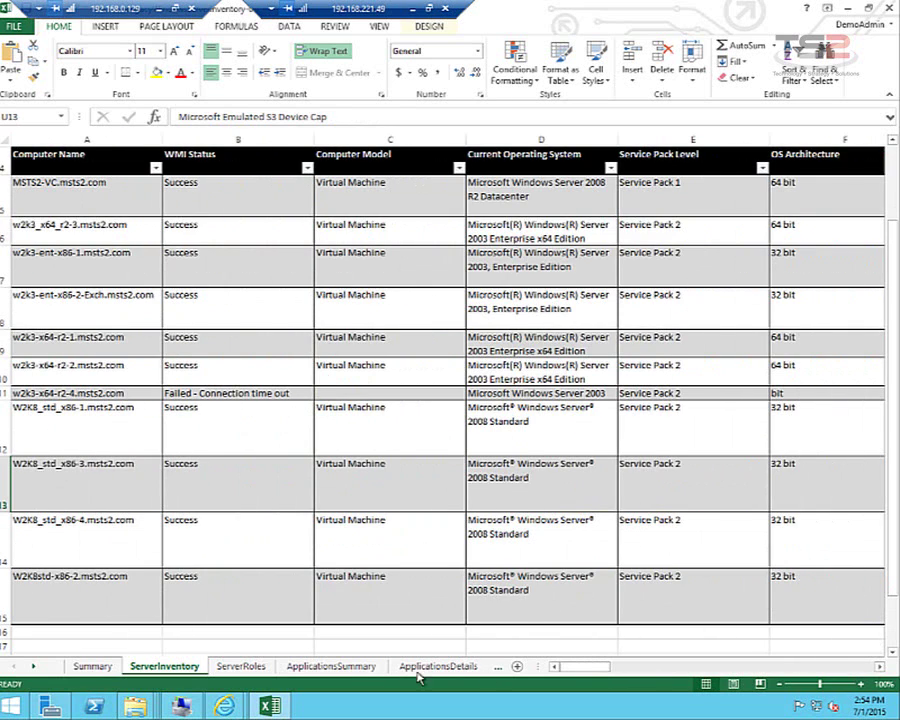
- Review the computers listed per role on the ServerRoles sheet and the applications with installation counts on the ApplicationsSummary sheet
click(240, 668)
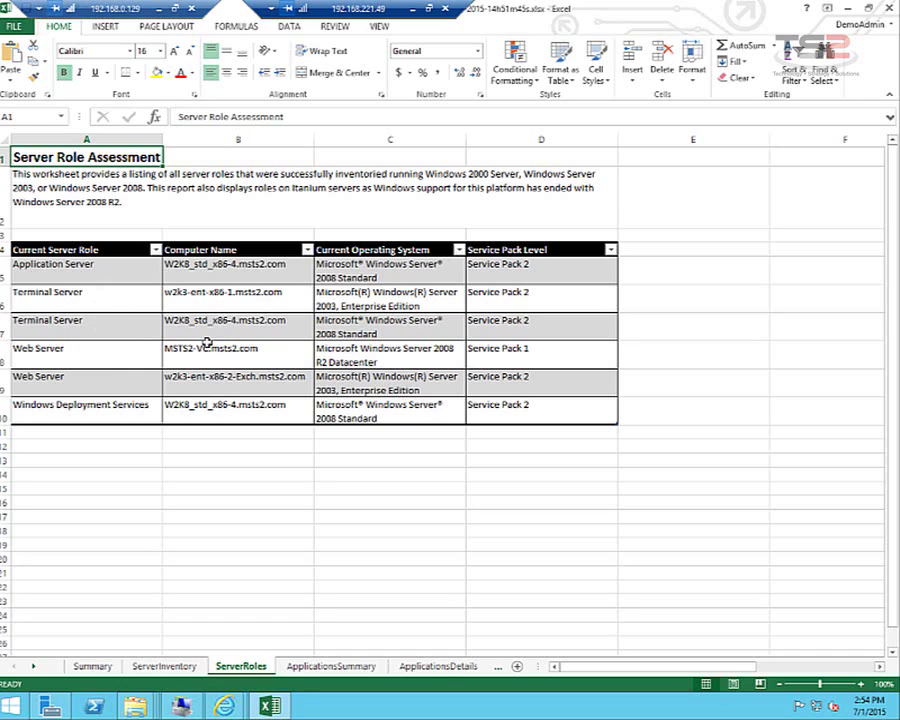
drag(240, 268, 253, 408)
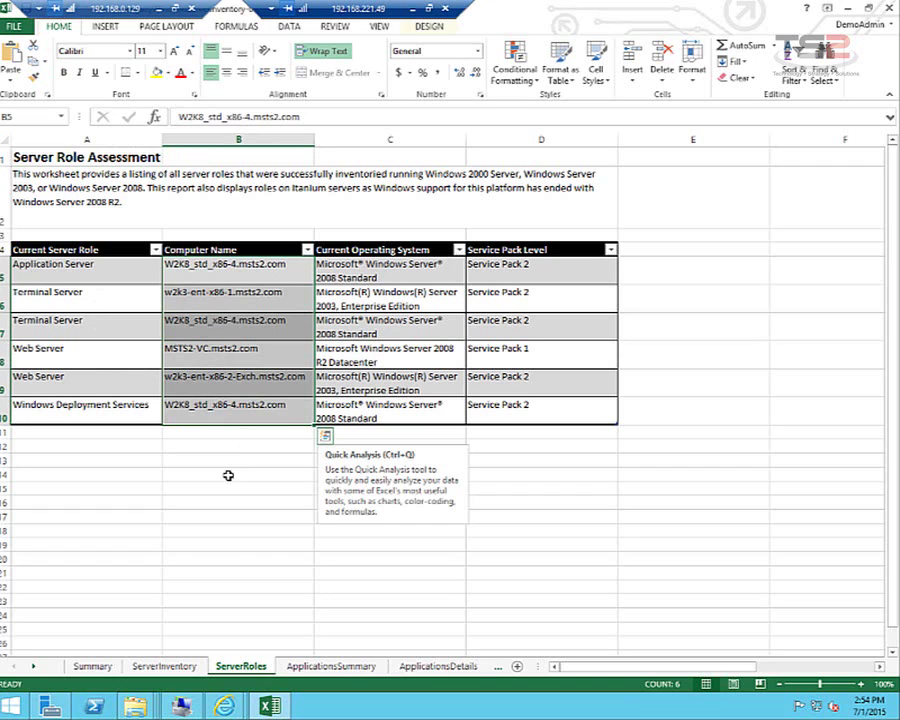
click(333, 666)
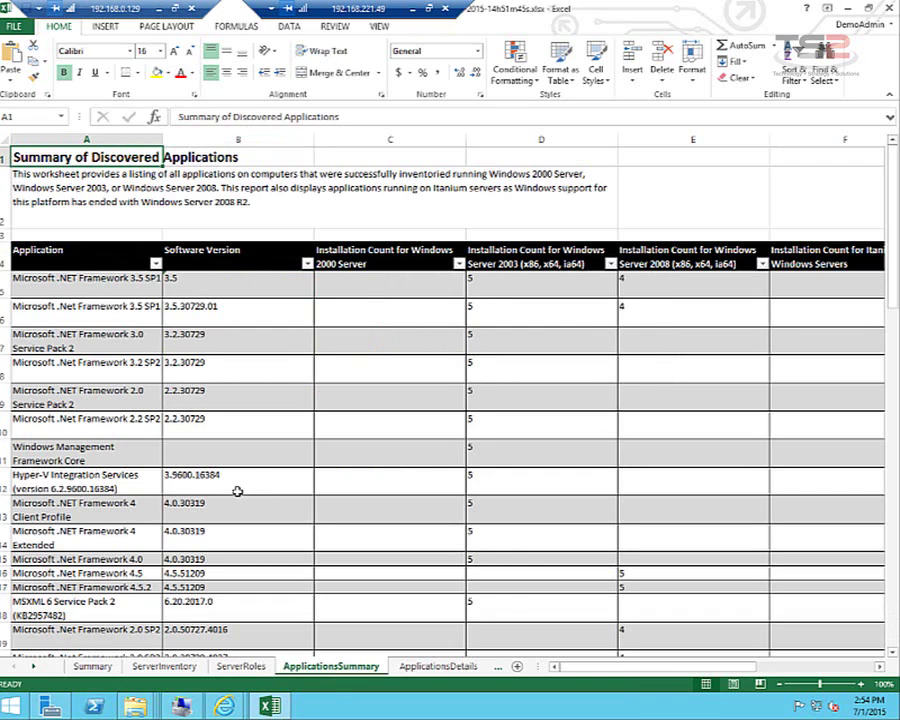
scroll(120, 530, down, 1)
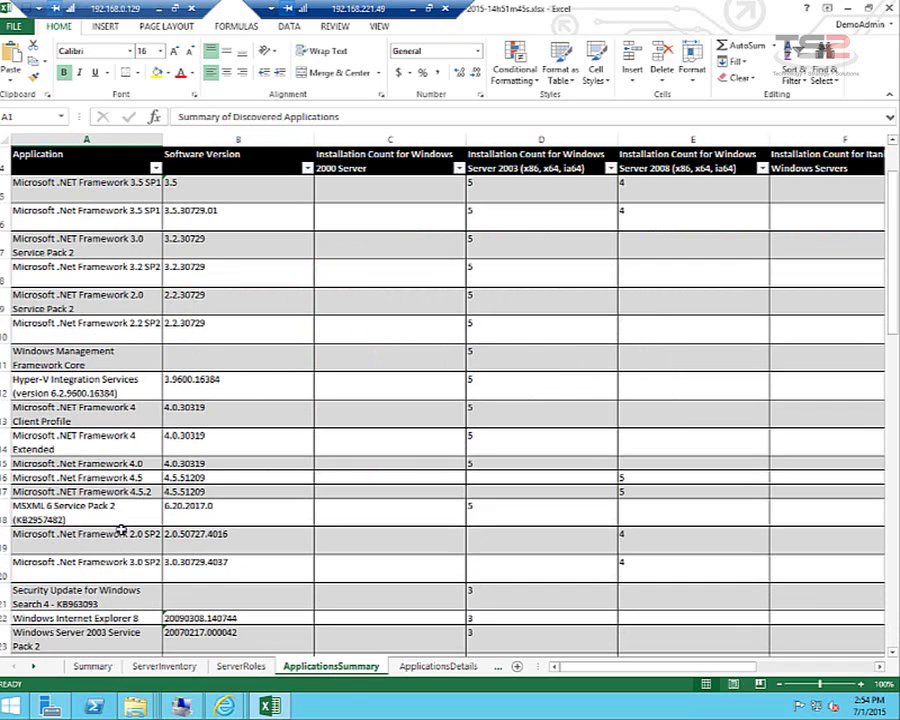
scroll(120, 530, down, 3)
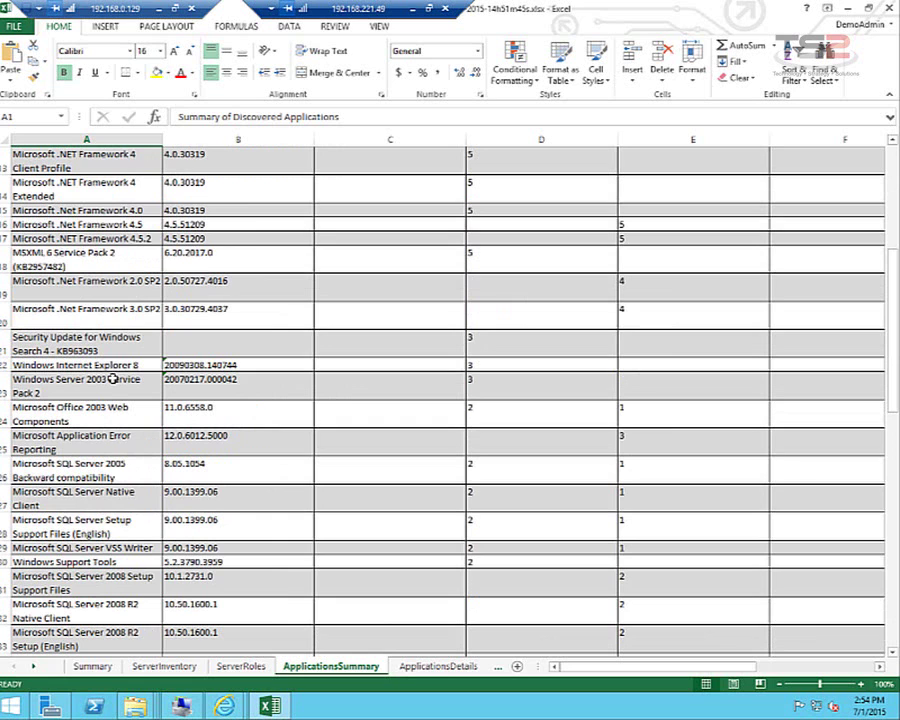
scroll(143, 551, down, 5)
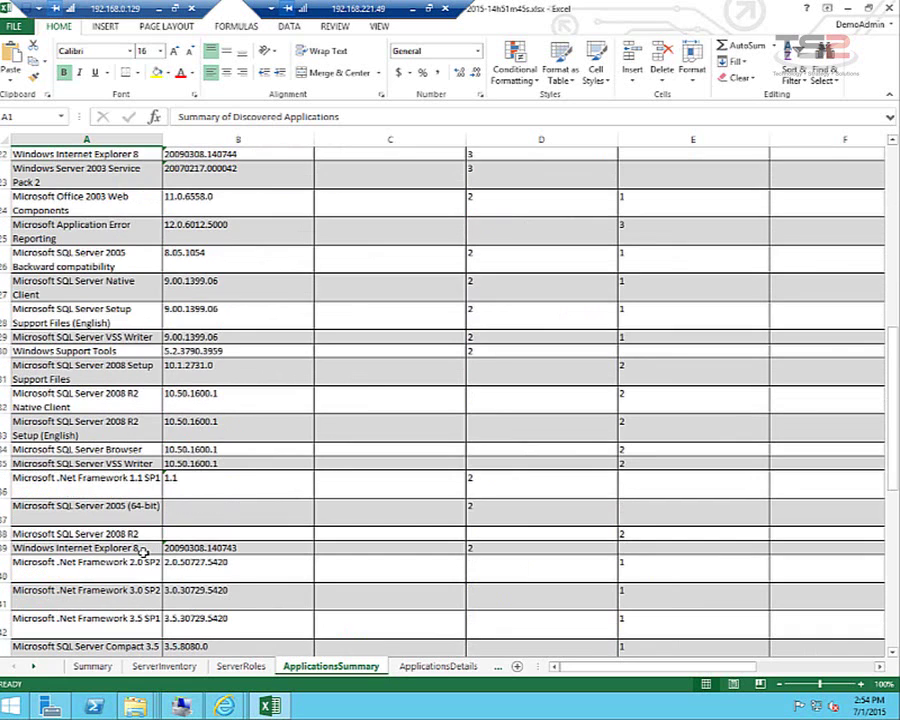
scroll(143, 552, down, 3)
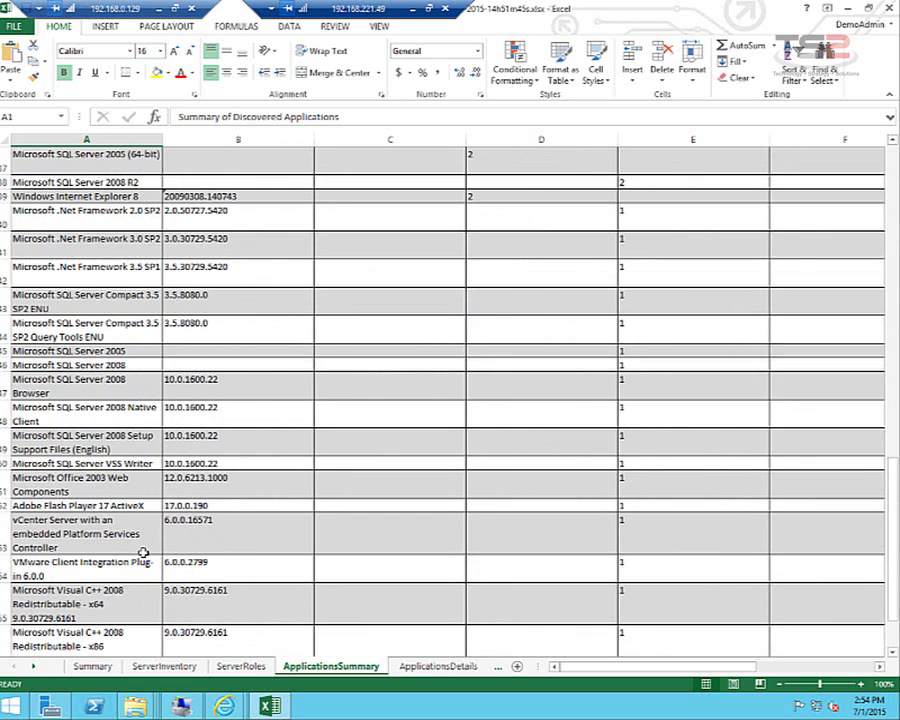
scroll(143, 552, down, 2)
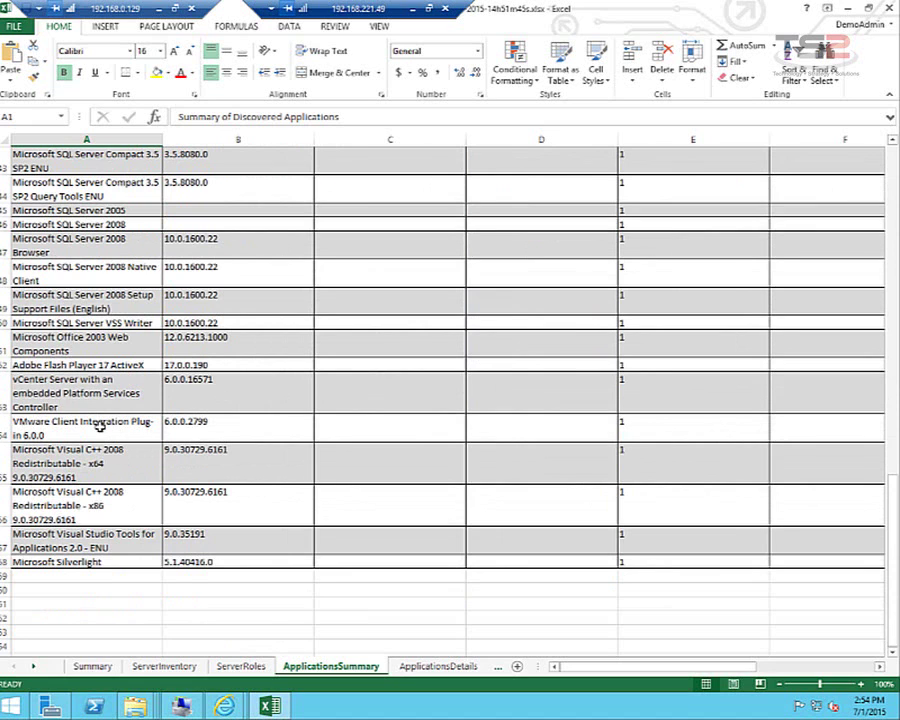
- Examine each computer's applications and software versions on the ApplicationsDetails sheet, including vCenter Server, and return to the Summary sheet
key(ctrl+Page_Down)
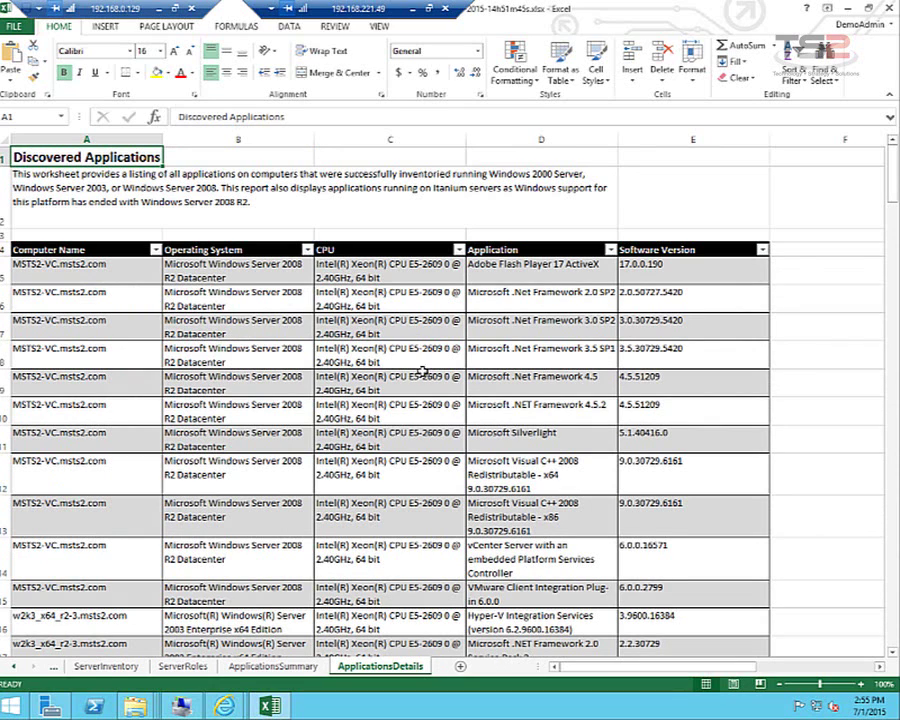
click(662, 303)
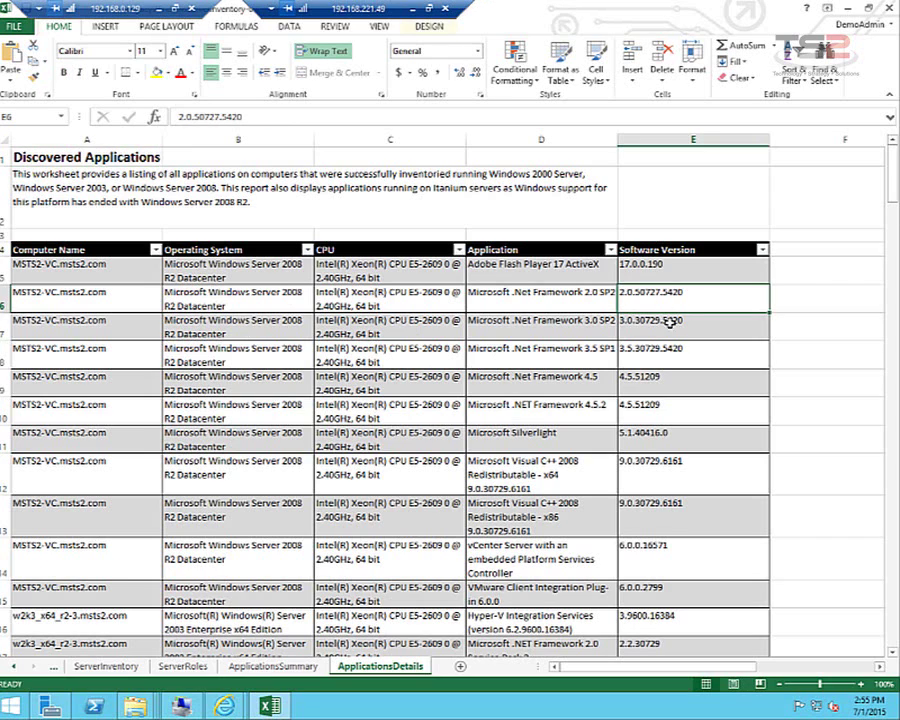
click(673, 560)
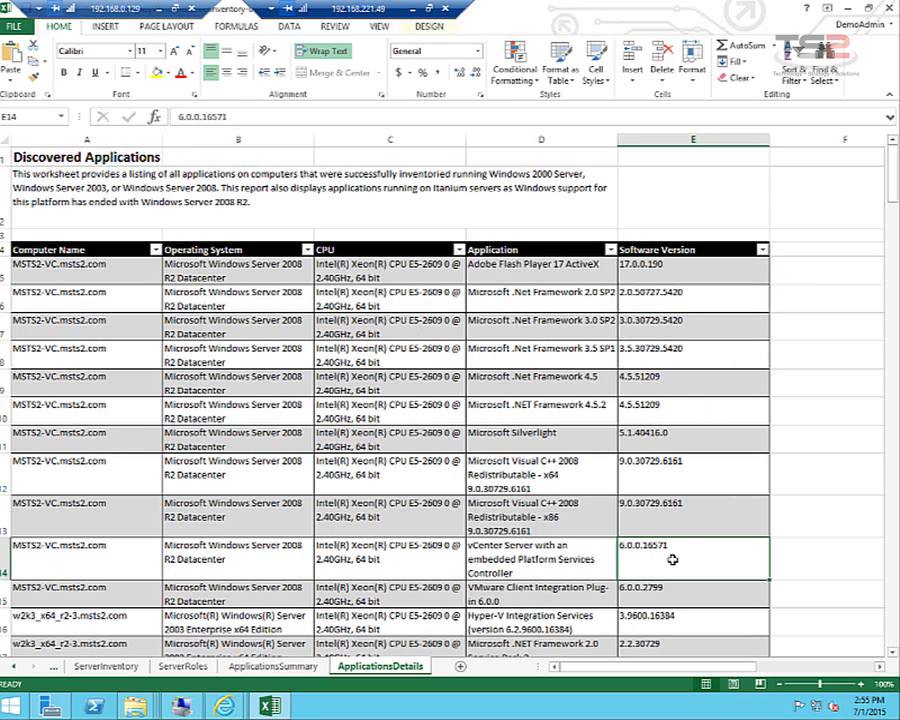
click(566, 567)
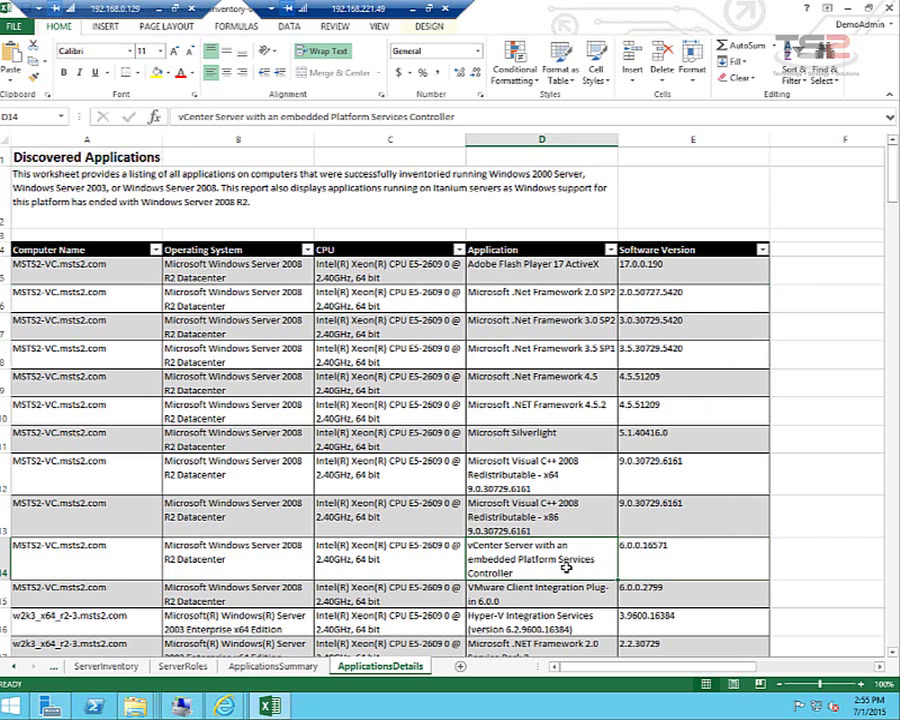
click(645, 560)
scroll(647, 559, down, 5)
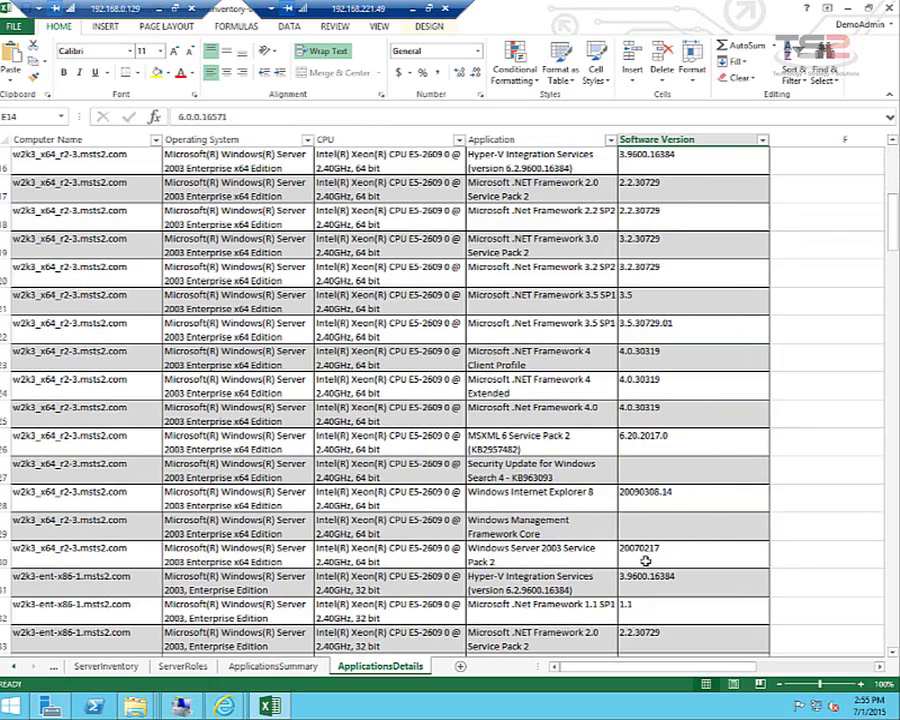
scroll(645, 561, down, 8)
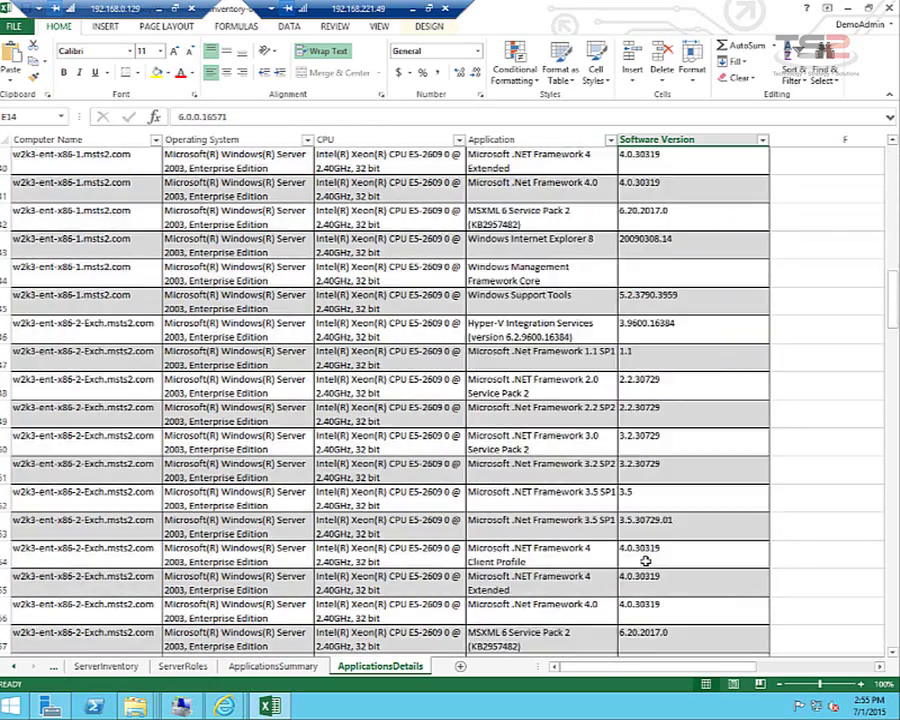
scroll(645, 561, down, 8)
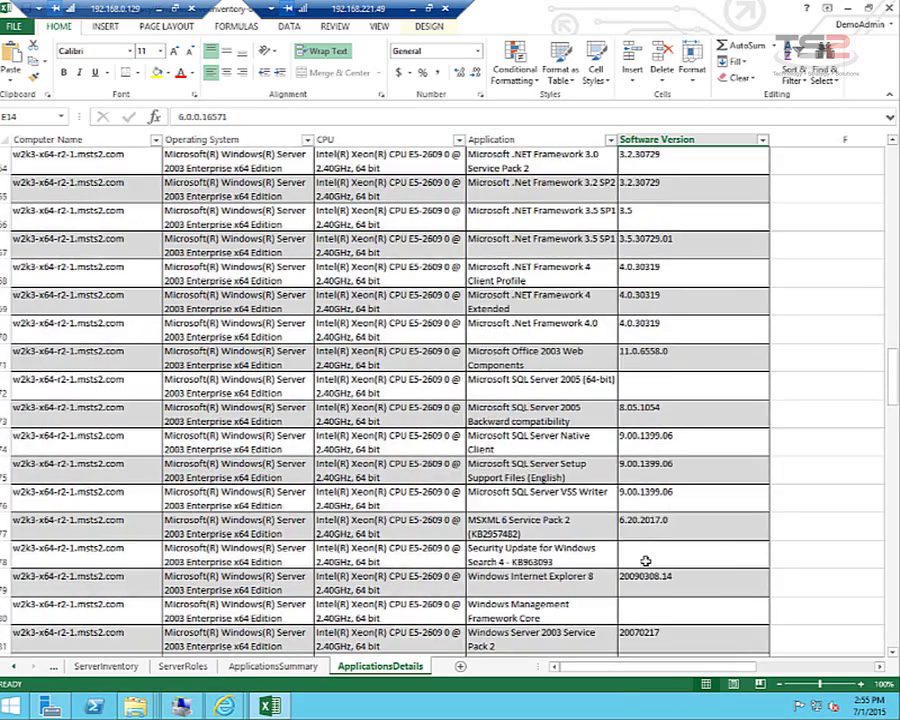
scroll(646, 561, down, 6)
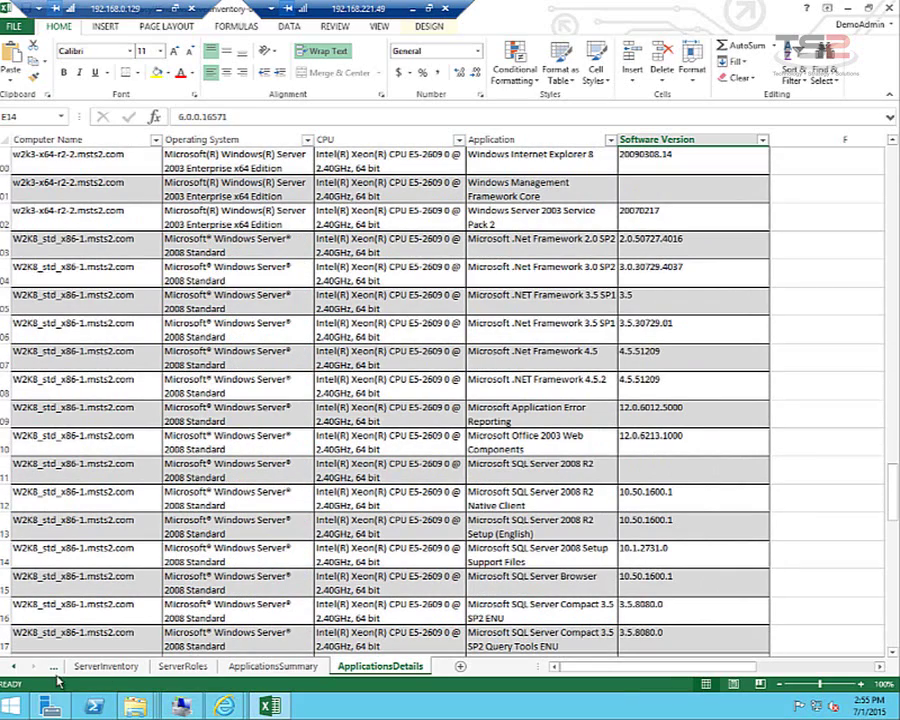
click(14, 666)
click(88, 666)
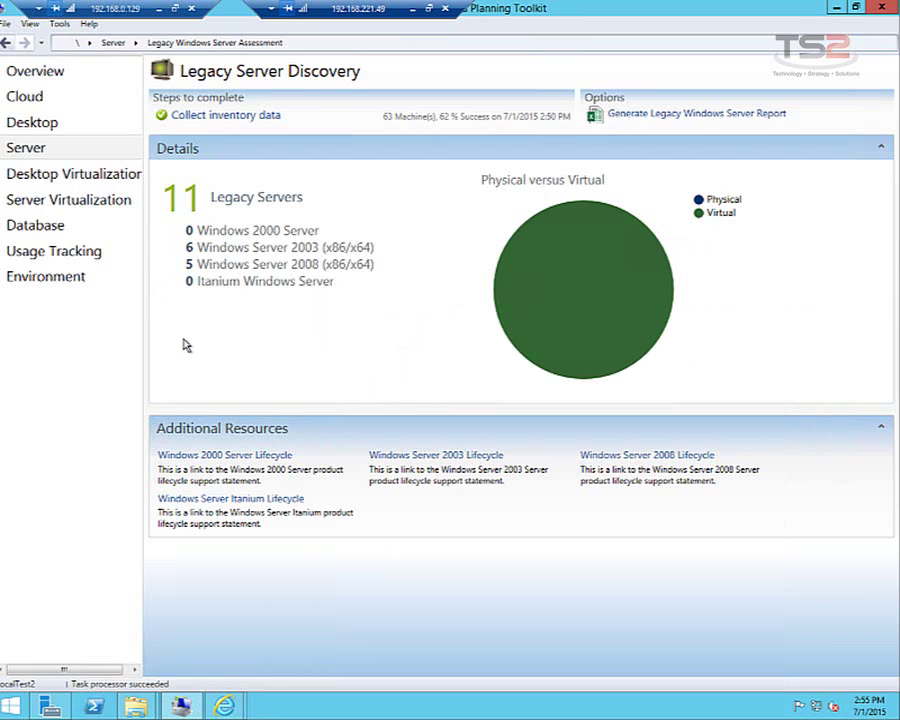
- In the MAP Toolkit, open the Database section's SQL Server Discovery scenario and review its versions, components, licensed editions and report options
click(29, 232)
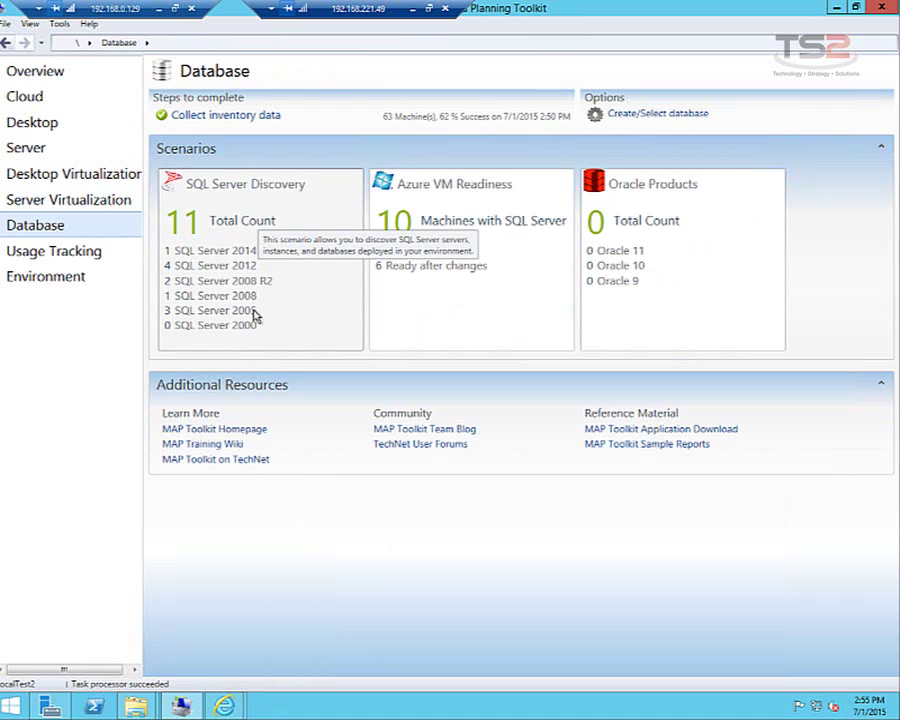
click(235, 222)
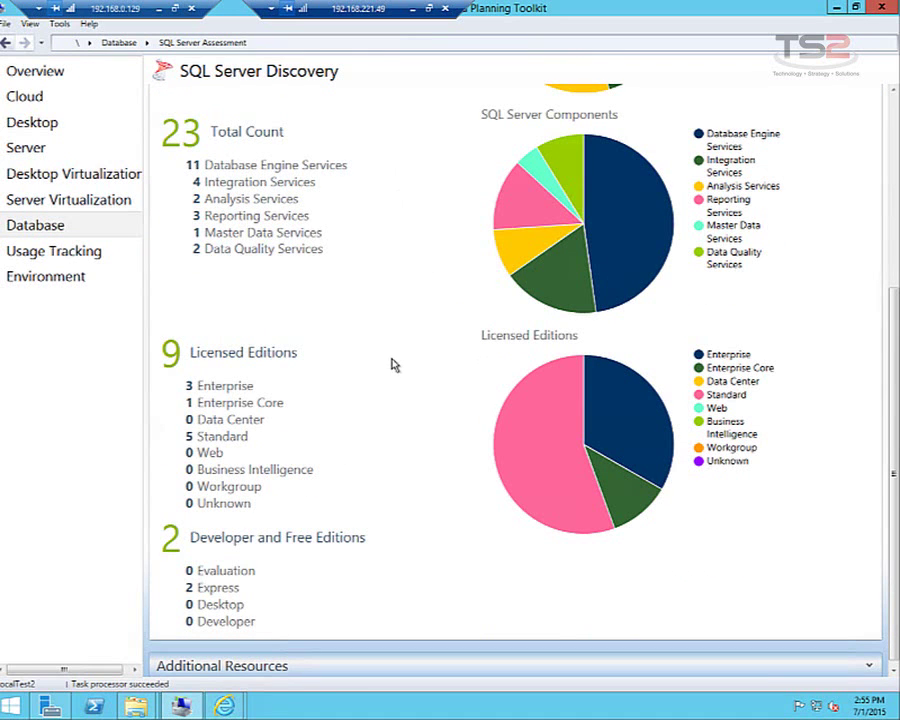
scroll(393, 365, up, 1)
scroll(393, 365, up, 2)
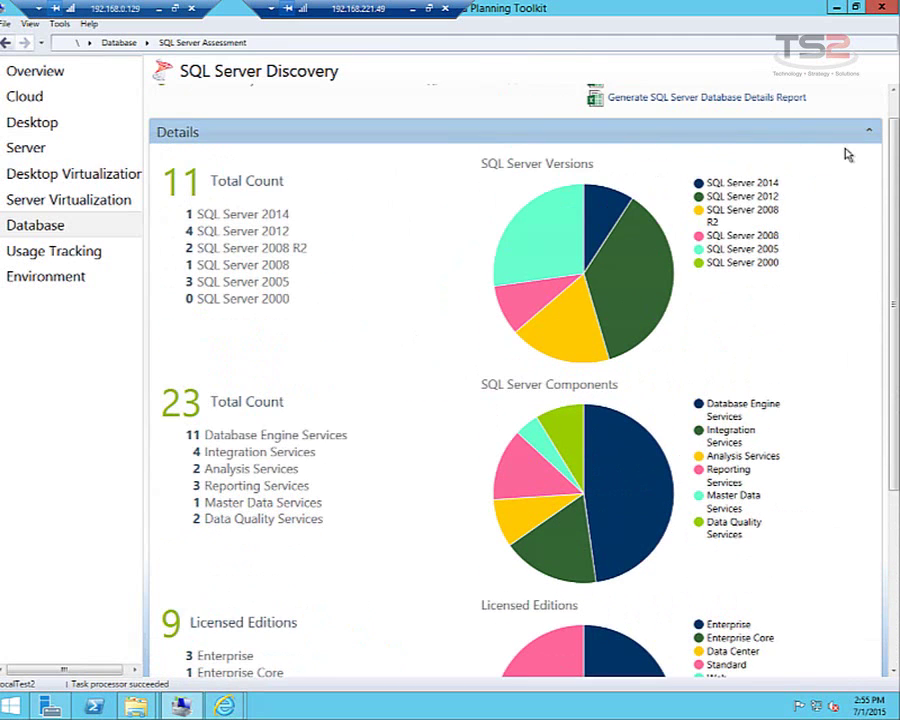
scroll(893, 90, up, 1)
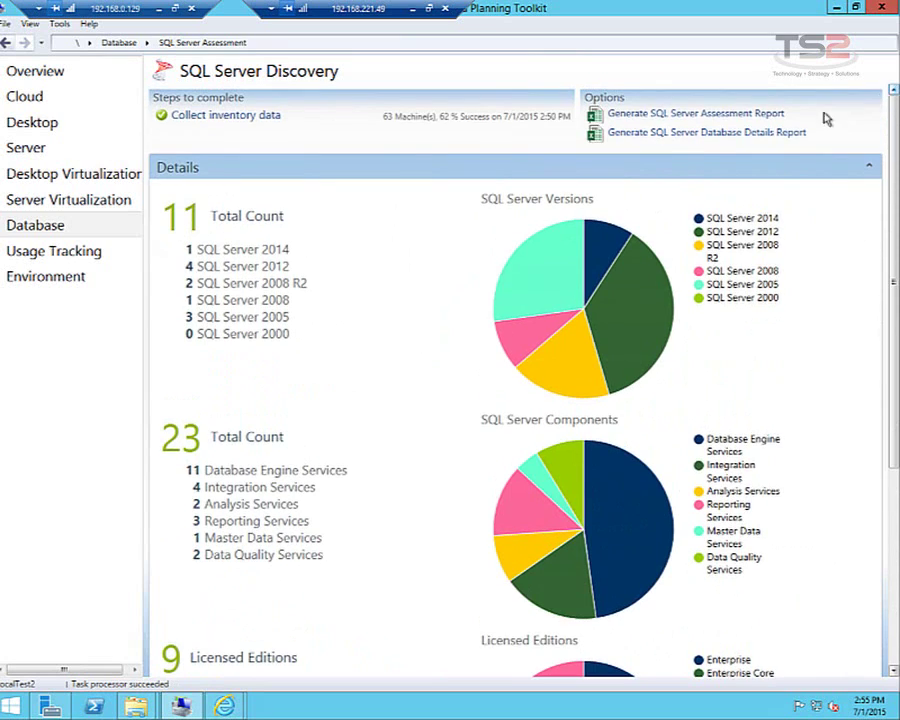
- Generate the SQL Server Assessment Report and open its DatabaseInstances sheet in Excel
click(727, 119)
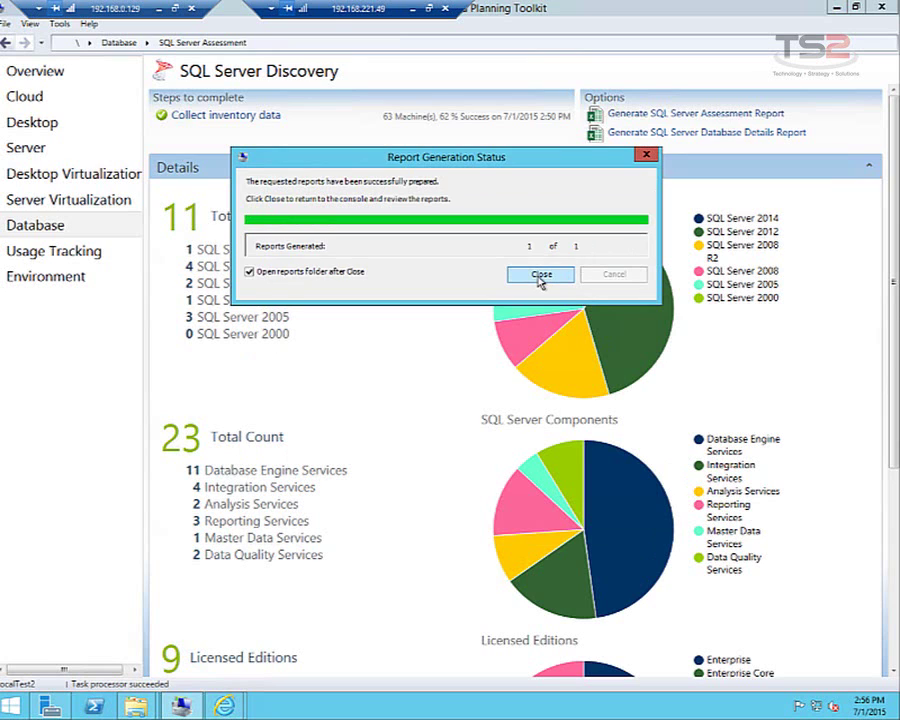
click(540, 275)
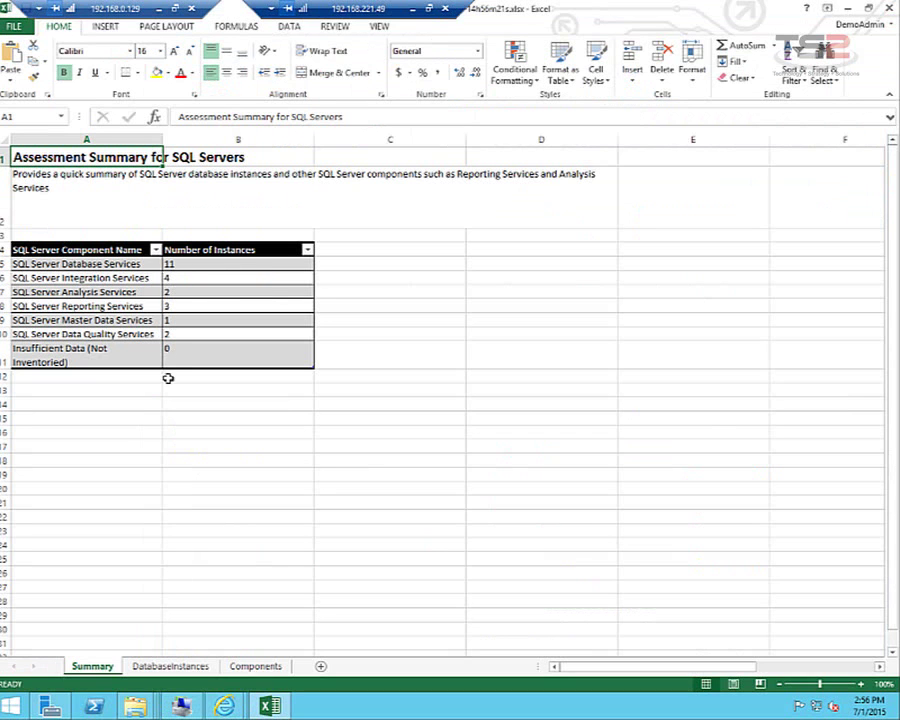
click(171, 667)
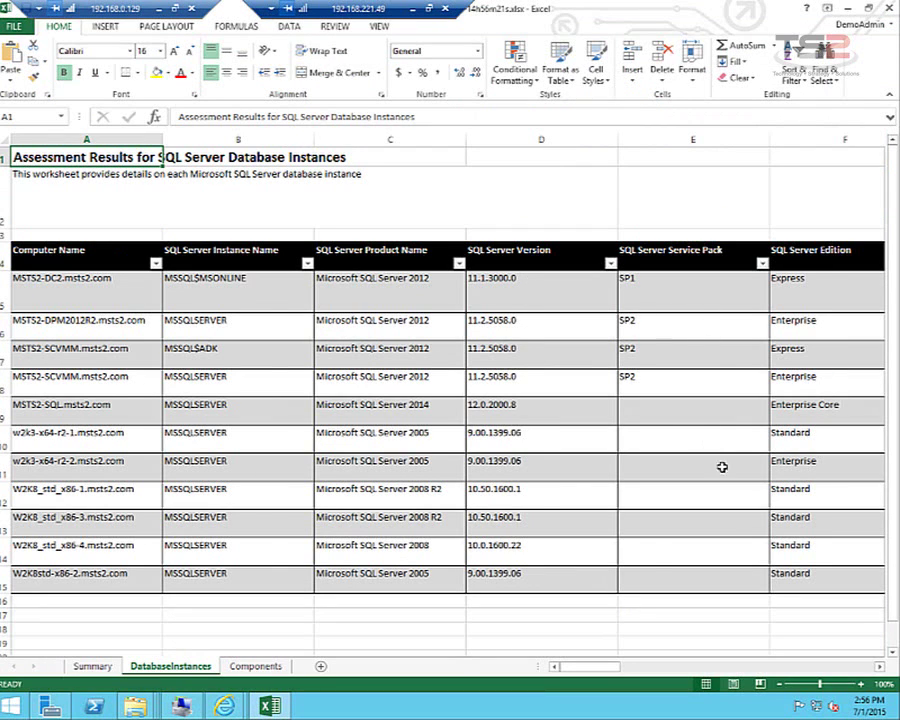
- Examine each database instance's version, service pack, edition, clustering, service state, start mode and language columns
click(879, 666)
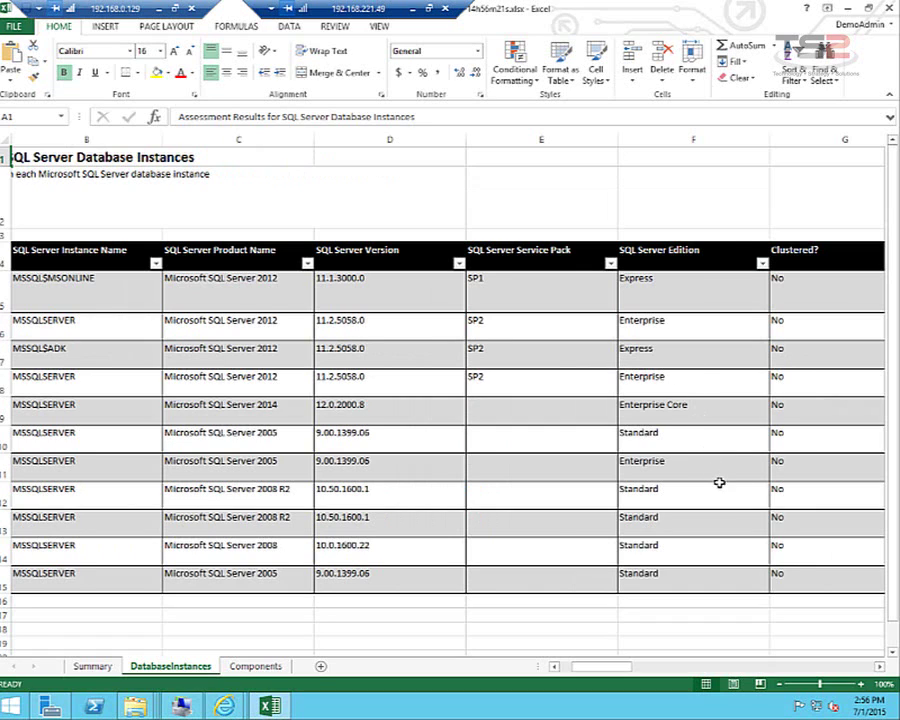
click(877, 666)
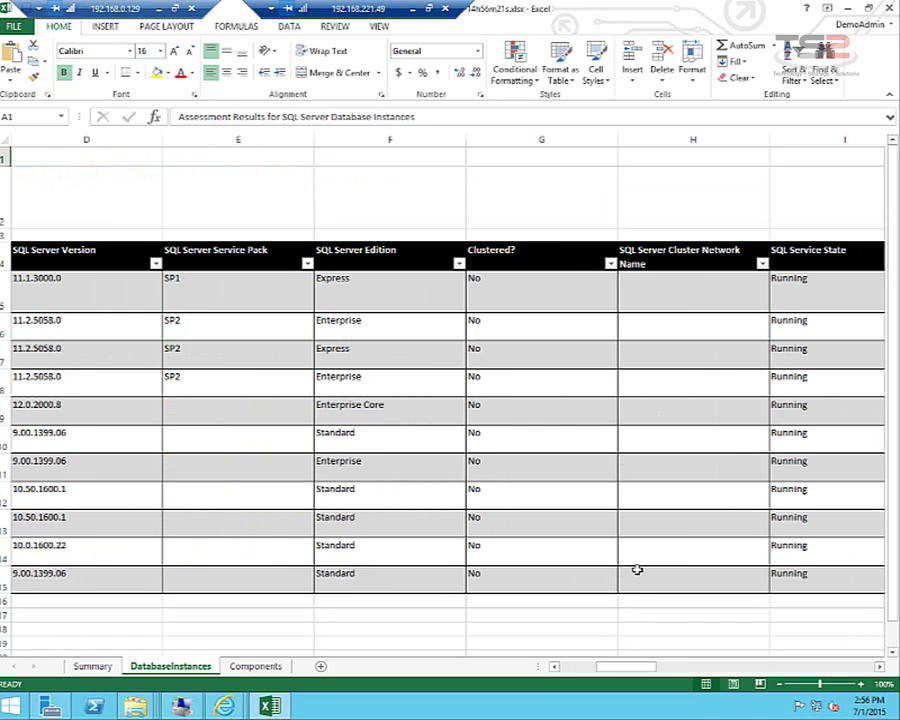
click(879, 666)
click(879, 666)
click(879, 666)
click(879, 666)
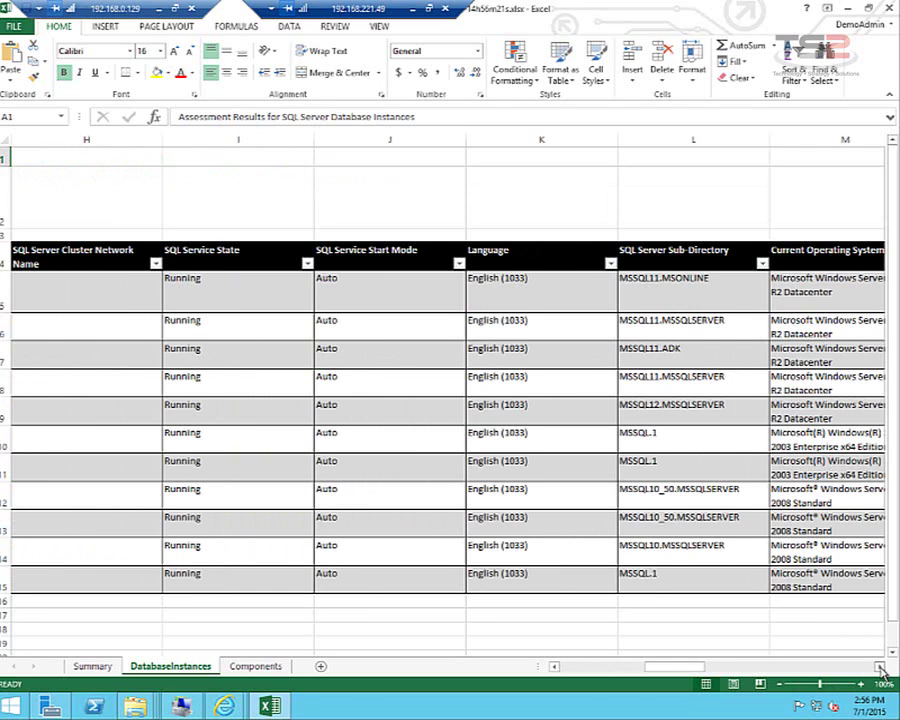
click(879, 666)
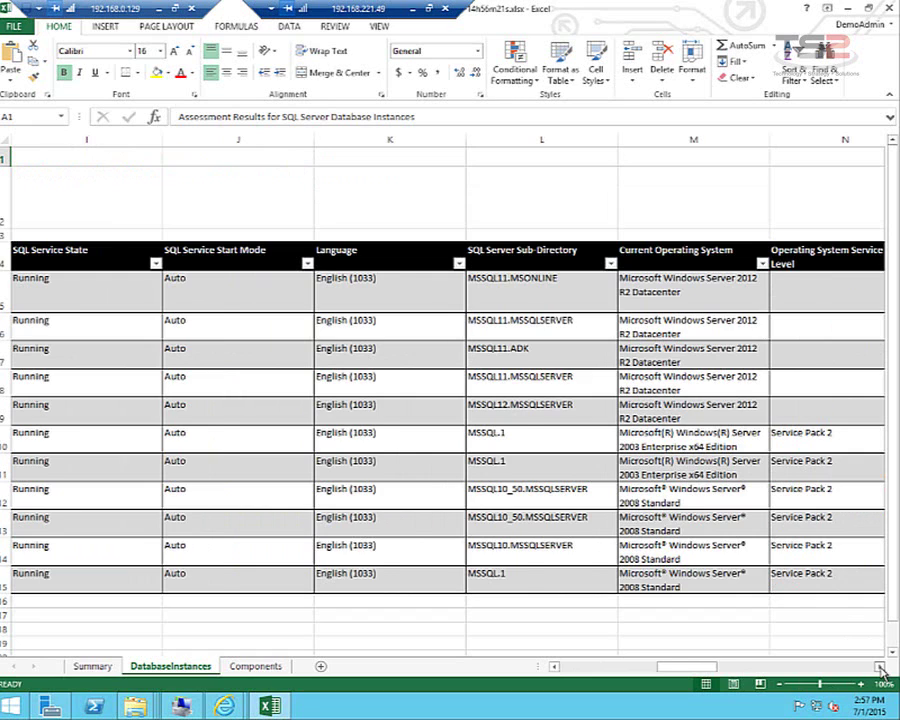
- Examine the operating system, architecture, processor, core, logical processor and CPU columns of the database instances
click(879, 666)
click(879, 666)
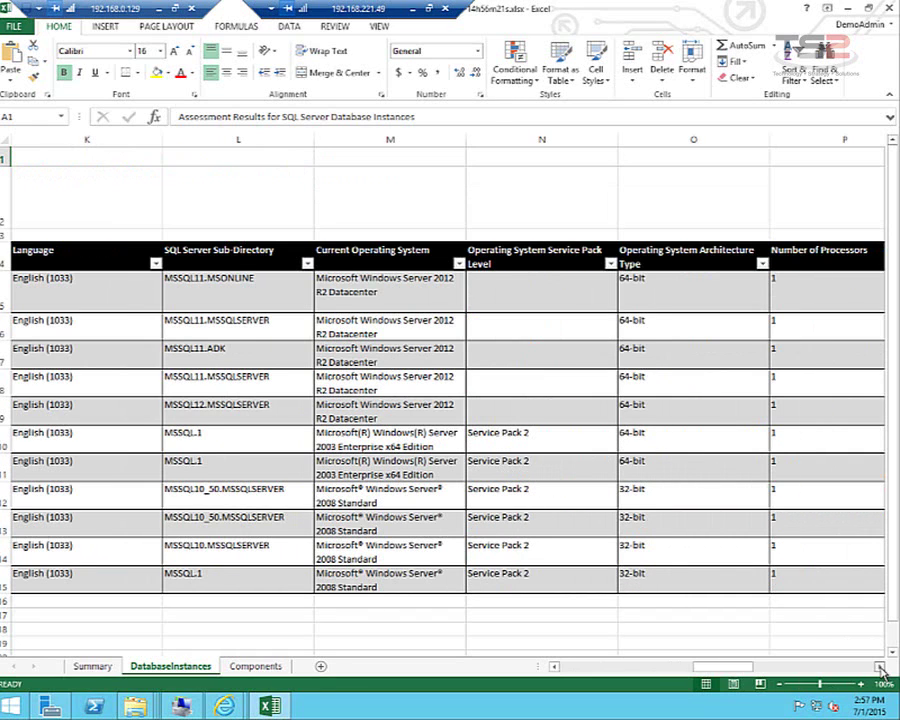
click(879, 666)
click(879, 666)
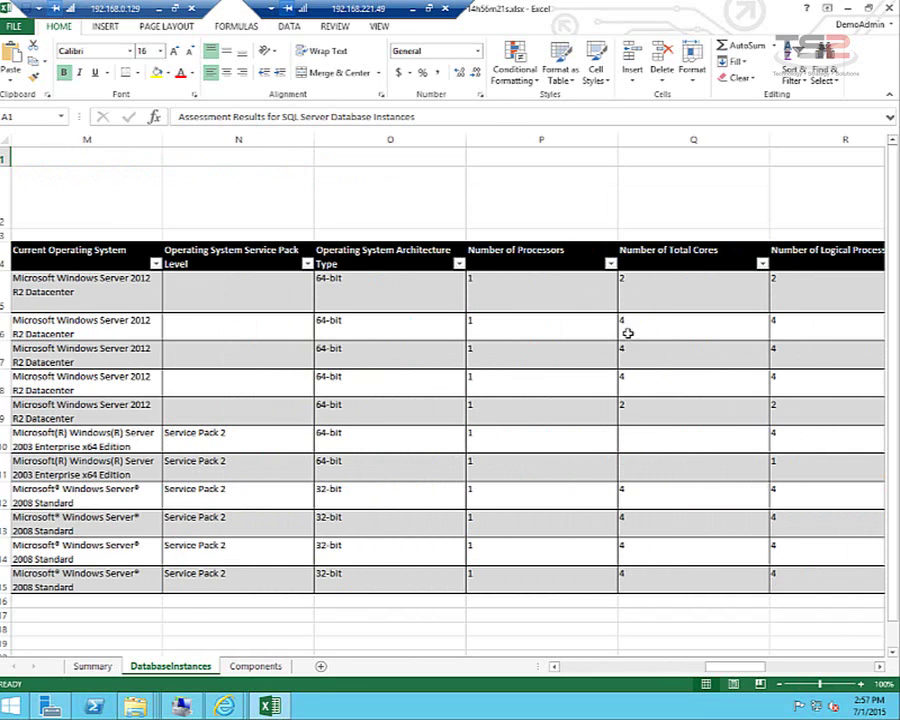
click(879, 666)
click(879, 666)
- Check the CPU and logical processors cells in row 9, and trace that row back to its computer name
click(691, 420)
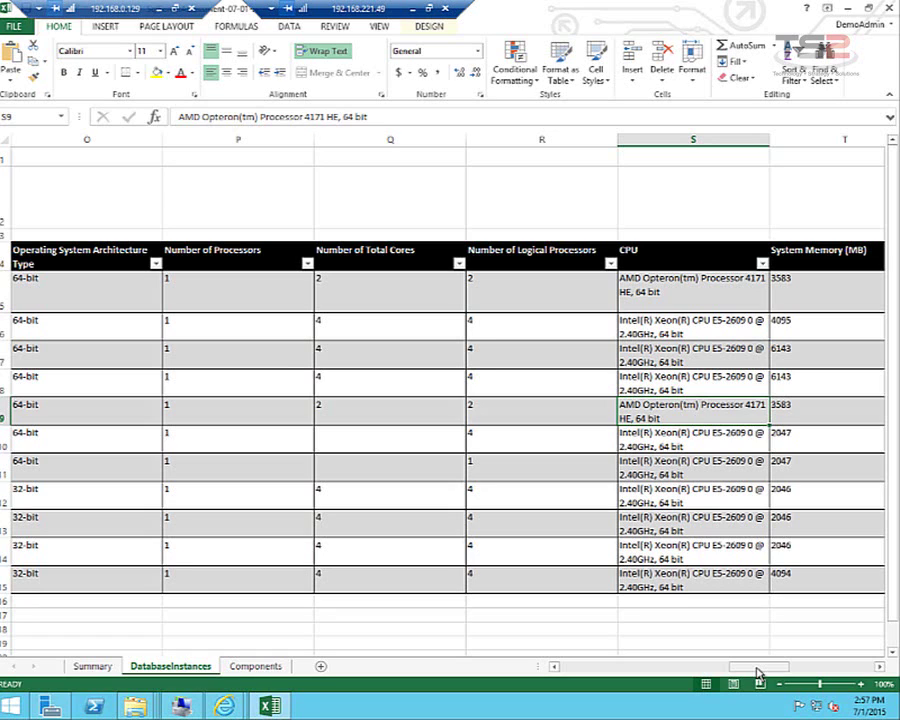
click(516, 416)
drag(745, 666, 552, 669)
click(80, 410)
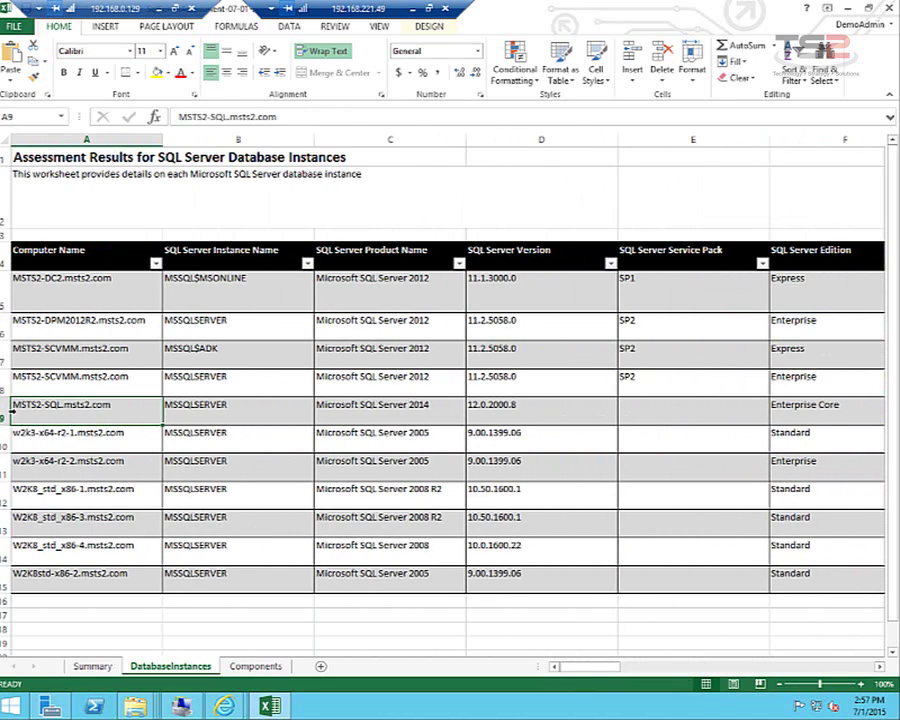
- Examine the system memory, logical disk, machine type, host processor and WMI status columns, and return to the sheet's first columns
drag(608, 668, 790, 665)
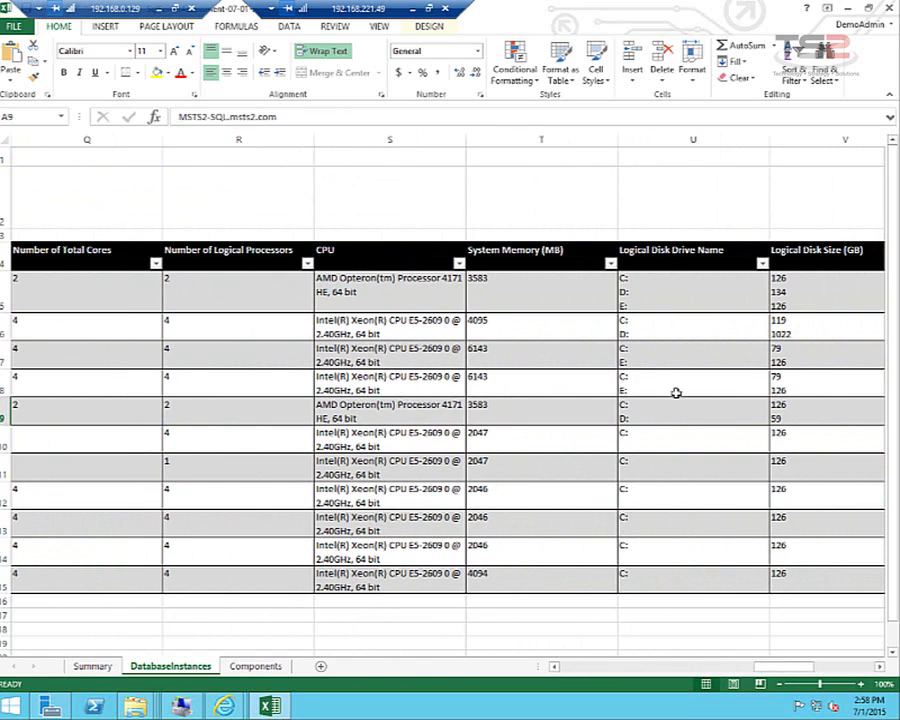
click(880, 666)
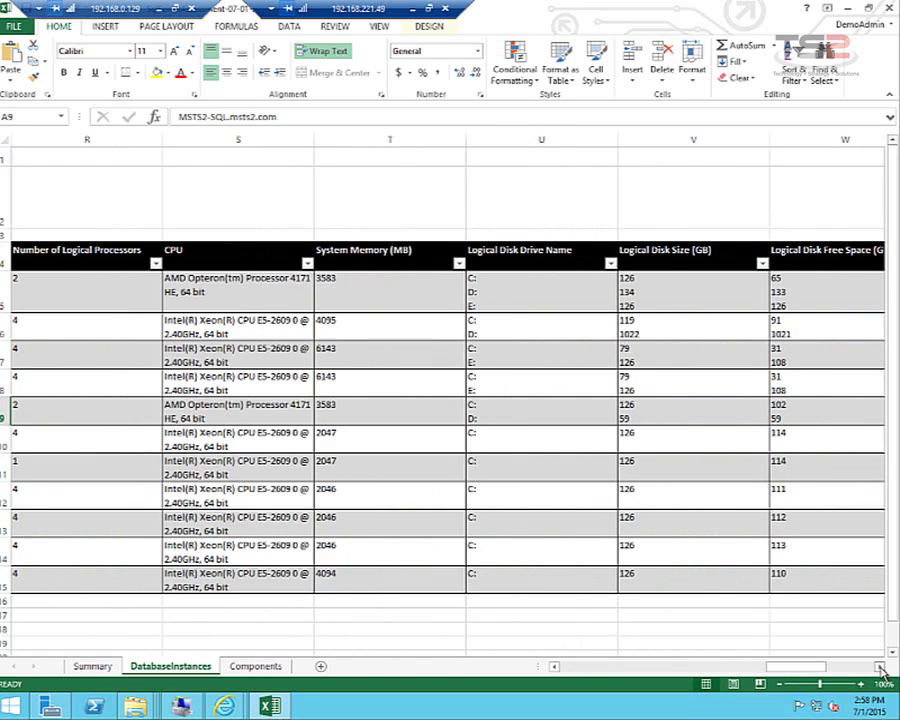
click(880, 667)
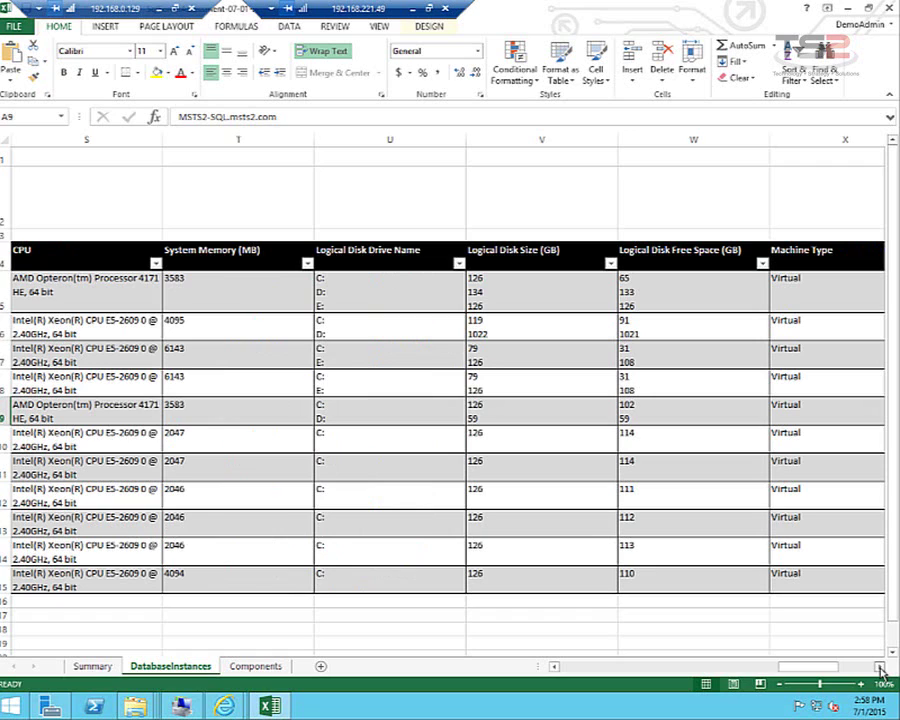
click(880, 667)
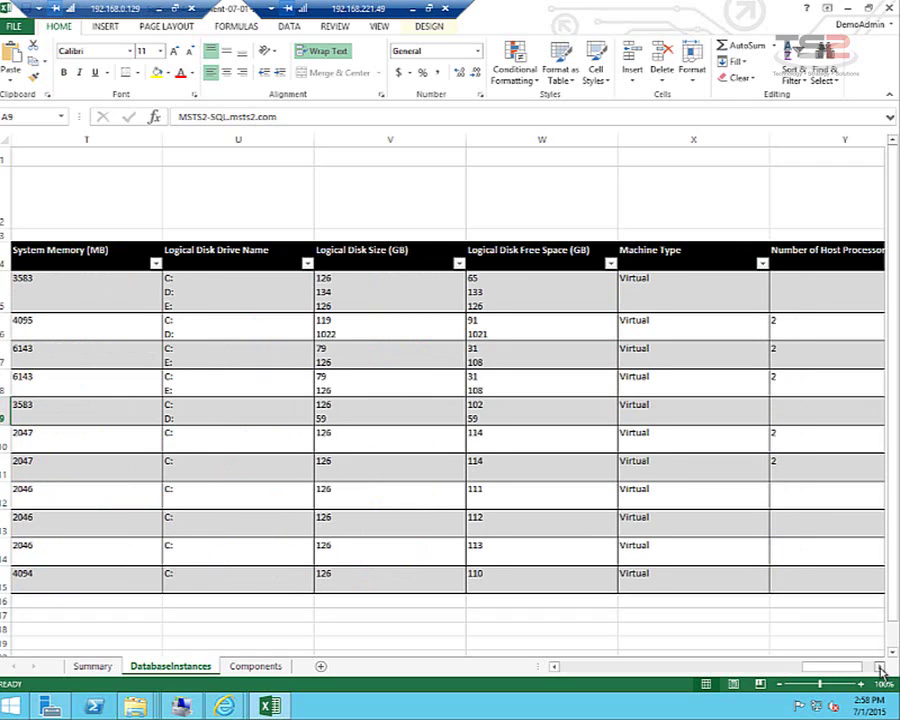
click(880, 667)
click(880, 667)
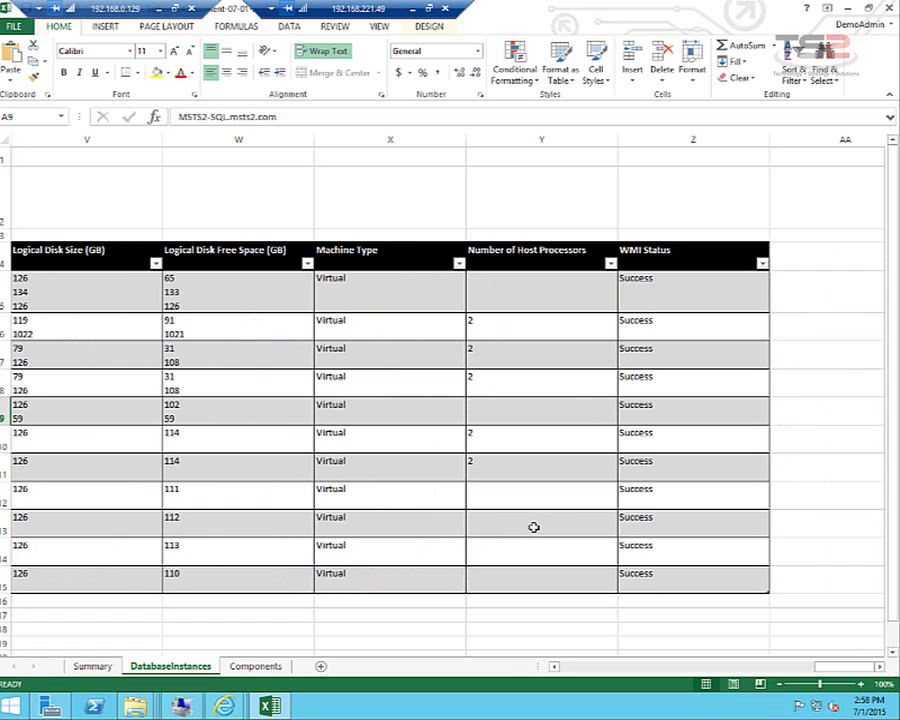
drag(840, 667, 557, 669)
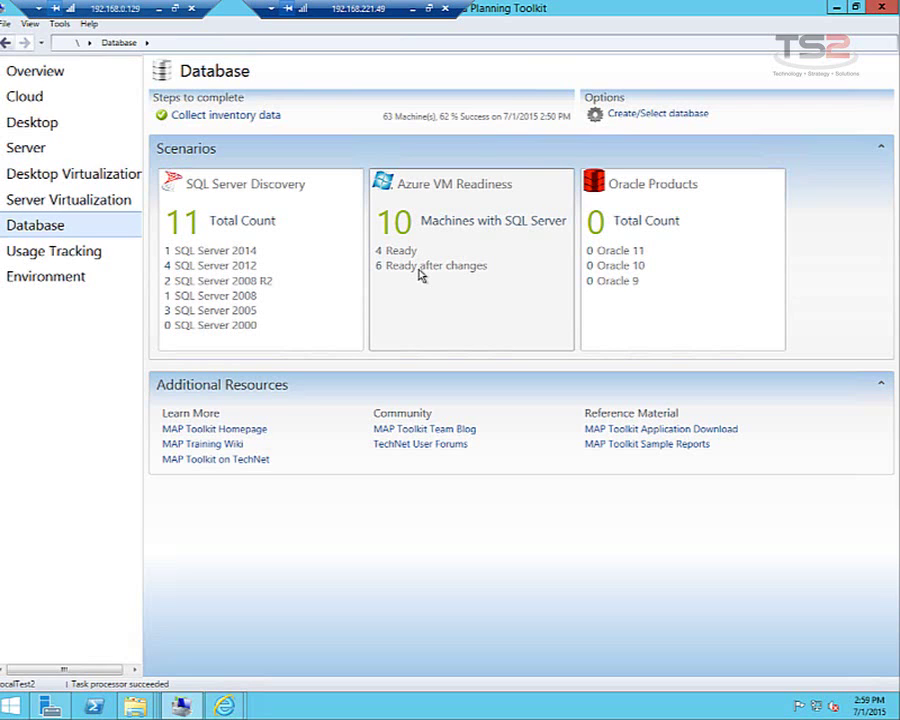
- In the MAP Toolkit, generate the Windows Azure VM Readiness Report from the Database scenarios and open the resulting workbook in Excel
click(432, 226)
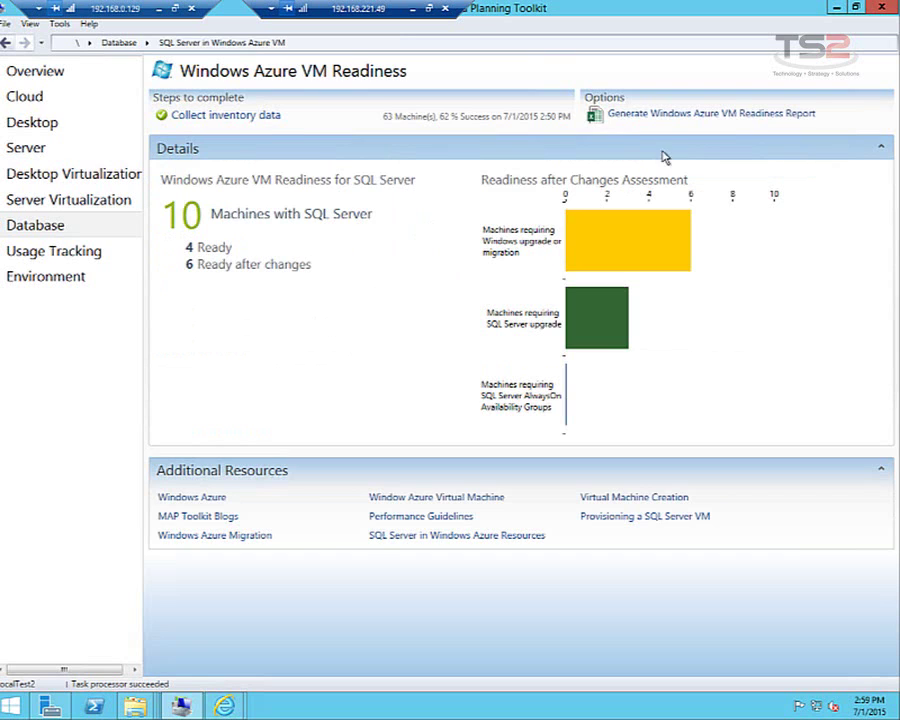
click(672, 116)
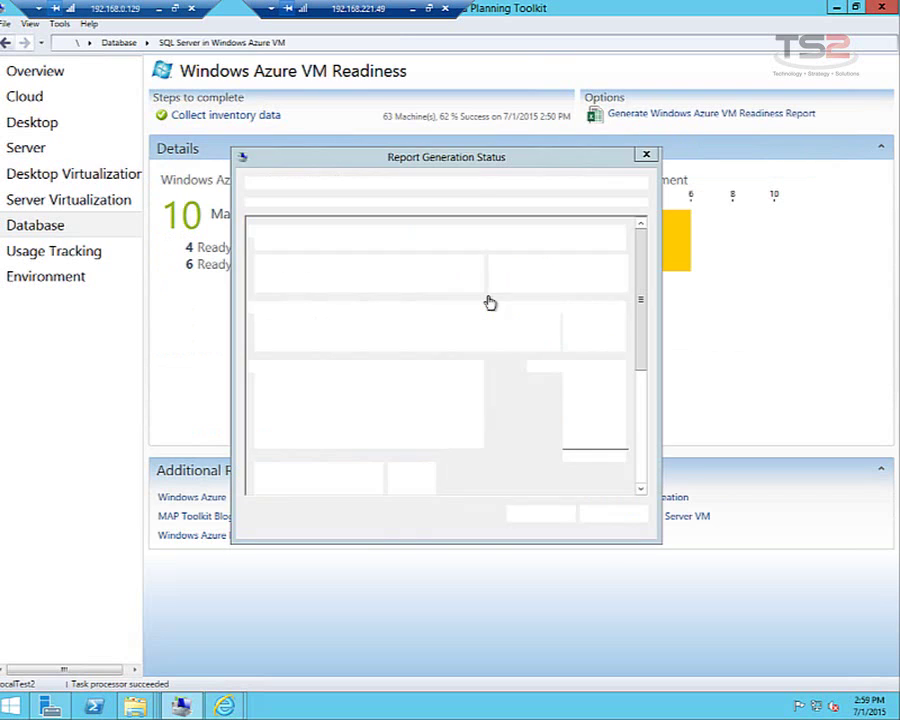
click(538, 328)
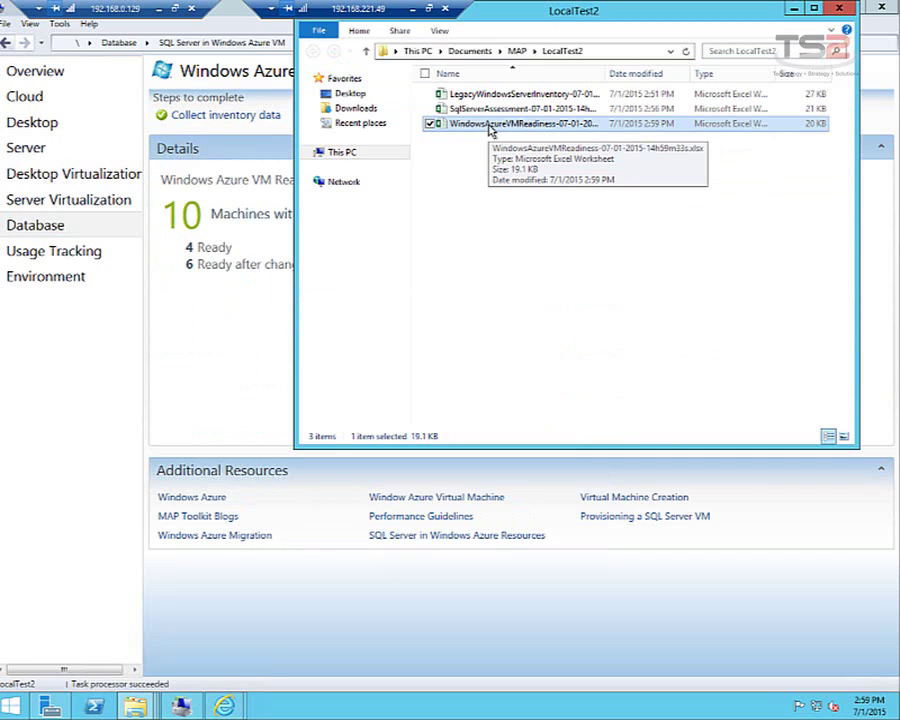
double_click(491, 124)
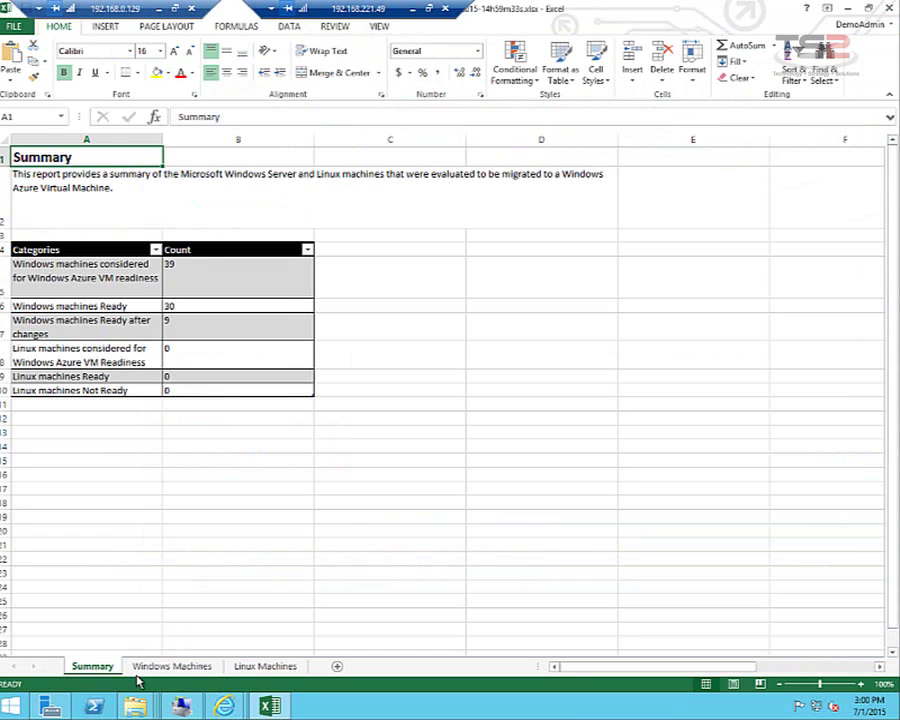
- Examine the operating system and SQL Server support for Azure VMs on the Windows Machines sheet, and return to the MAP Toolkit's Overview
click(148, 668)
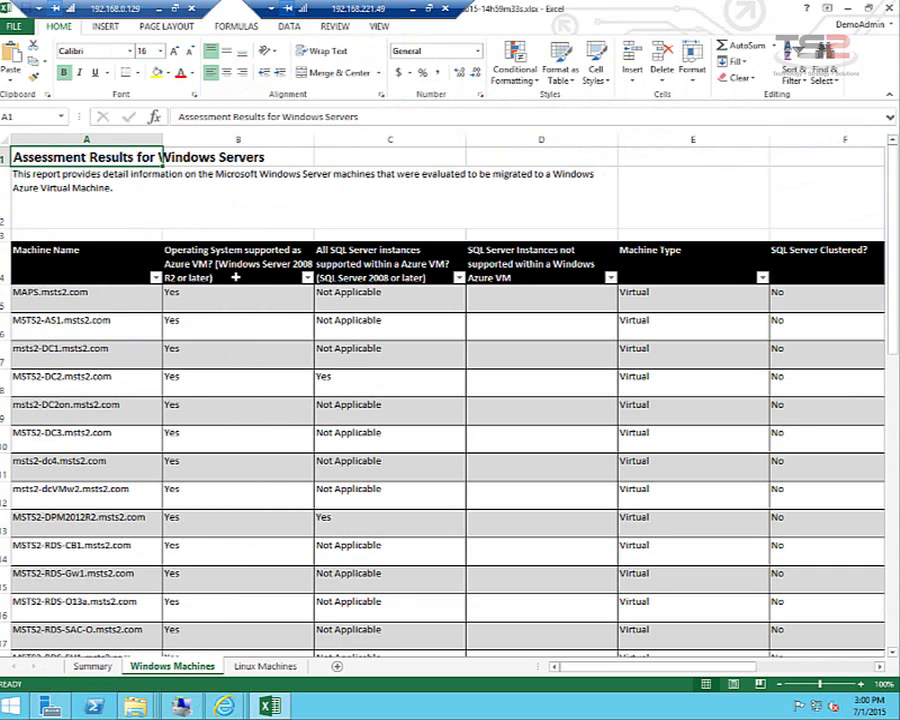
scroll(213, 564, down, 2)
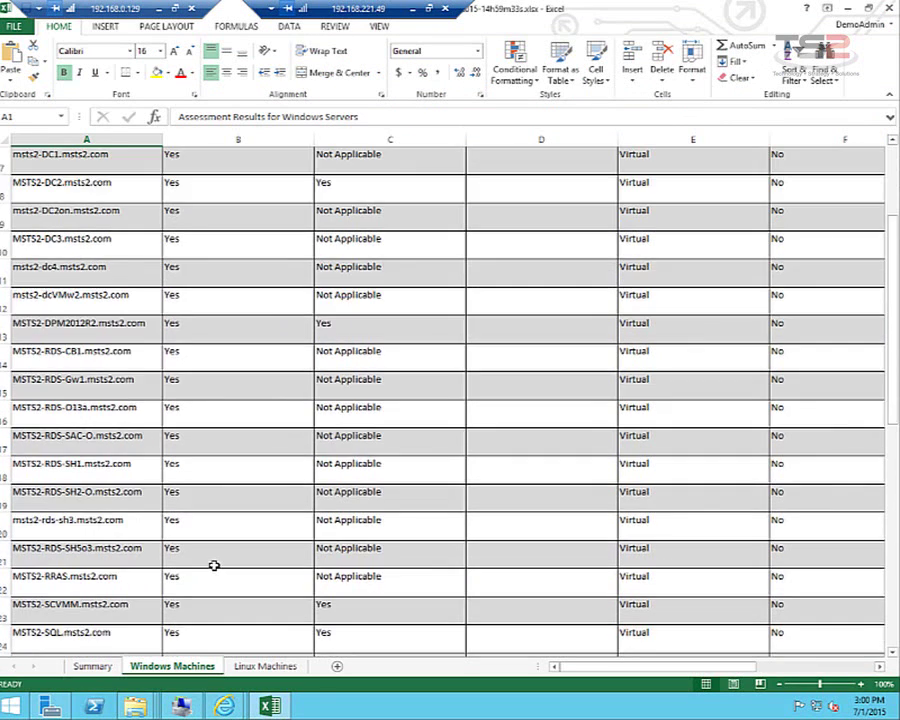
scroll(213, 565, down, 4)
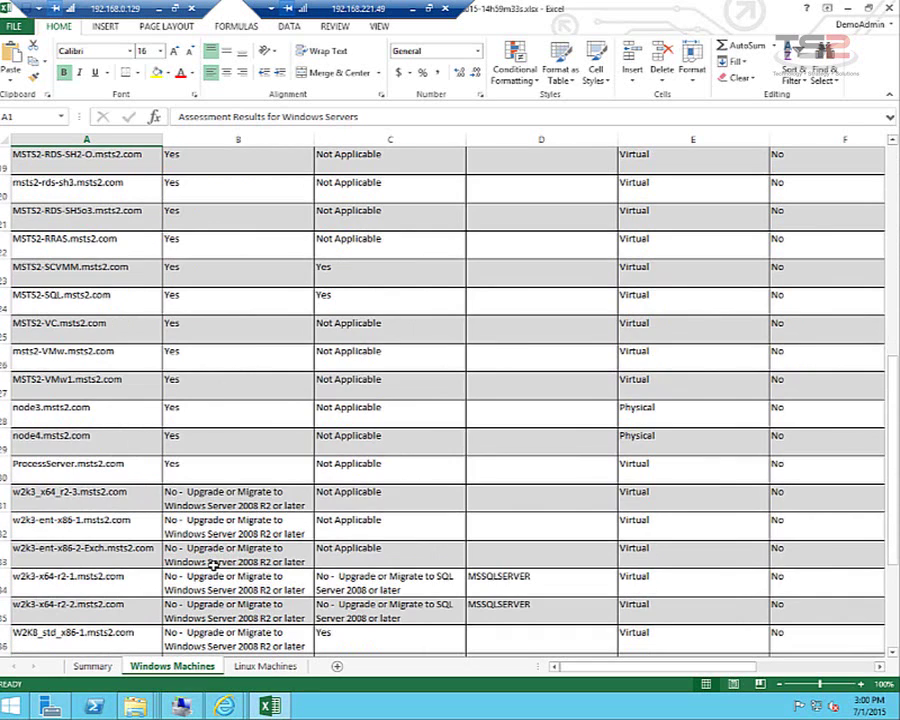
scroll(213, 564, down, 2)
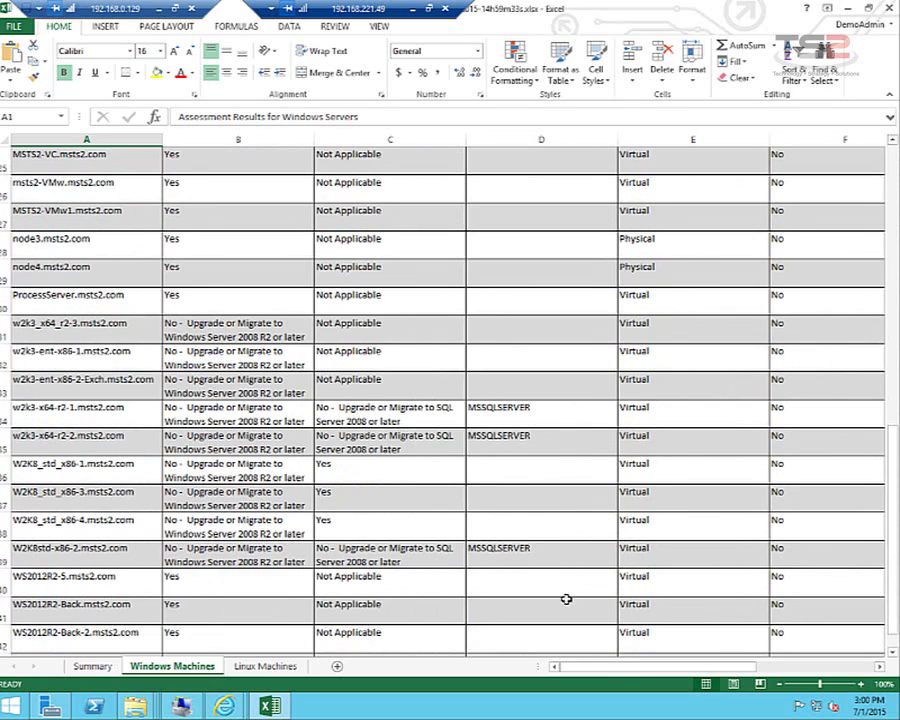
drag(617, 670, 576, 654)
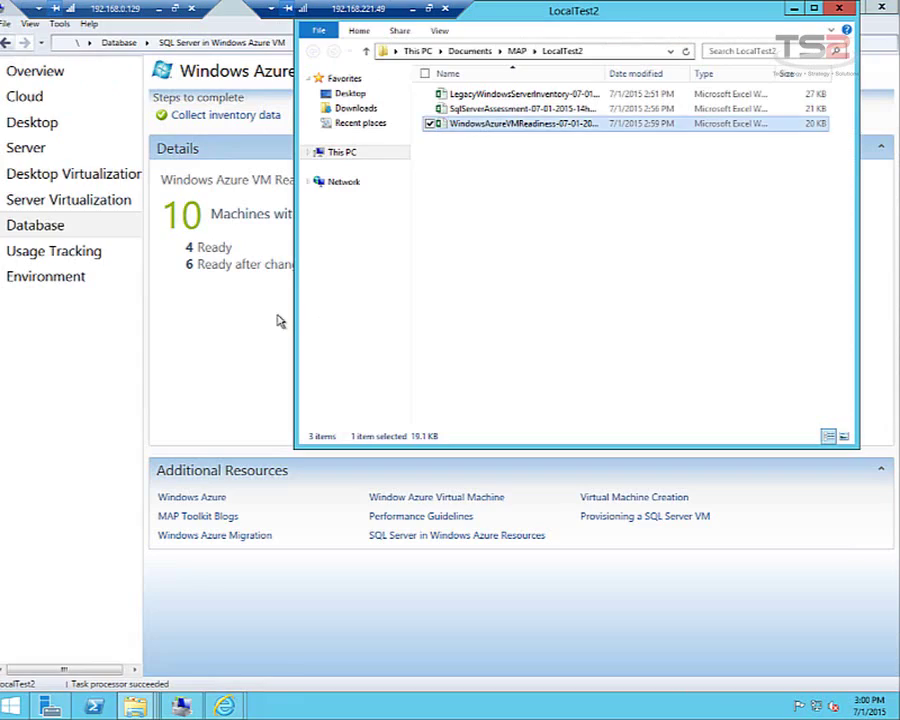
click(40, 76)
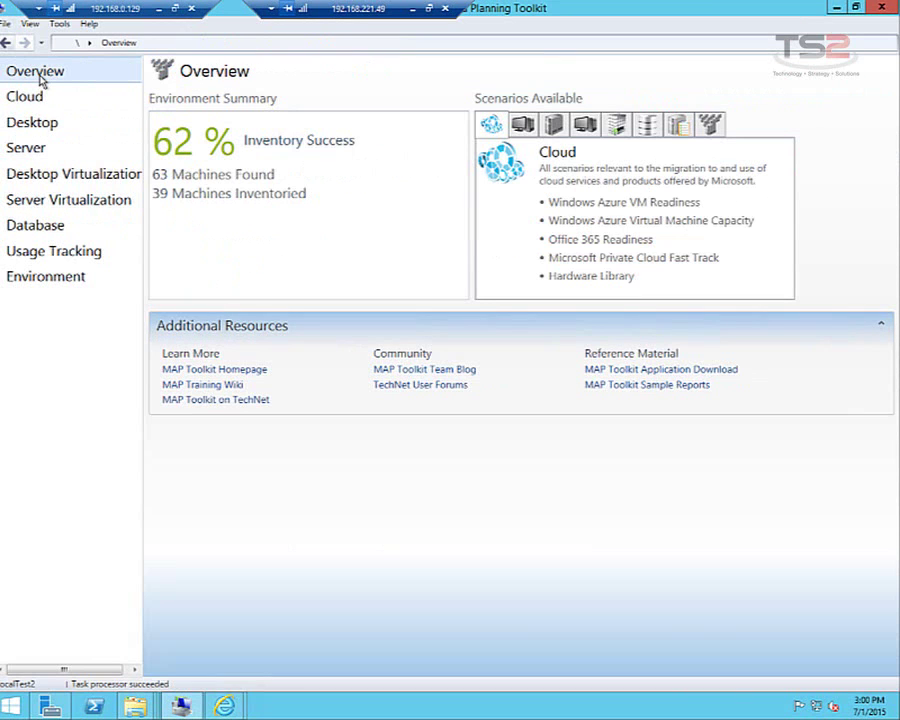